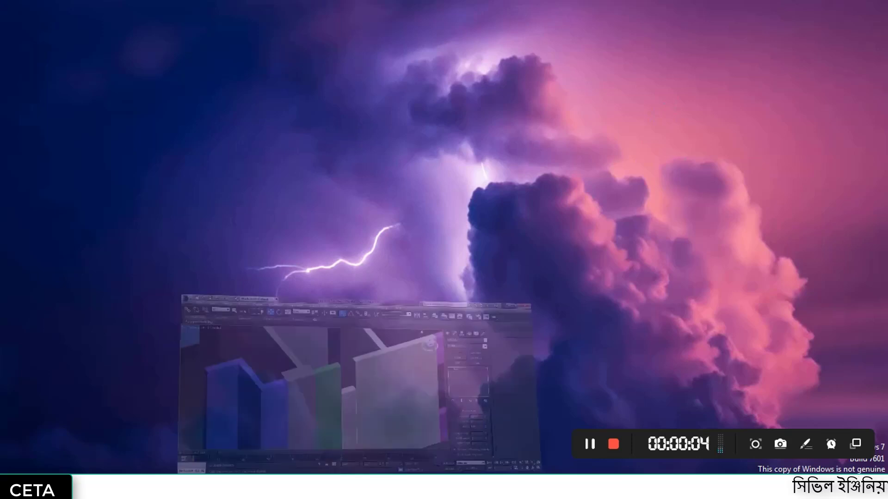
# Delete the 84" high box in the narrow opening between the green and pale green walls.
pyautogui.keyDown('alt'); pyautogui.moveTo(423, 263); pyautogui.dragTo(312, 260, button='middle'); pyautogui.keyUp('alt')
pyautogui.scroll(2, 356, 254)
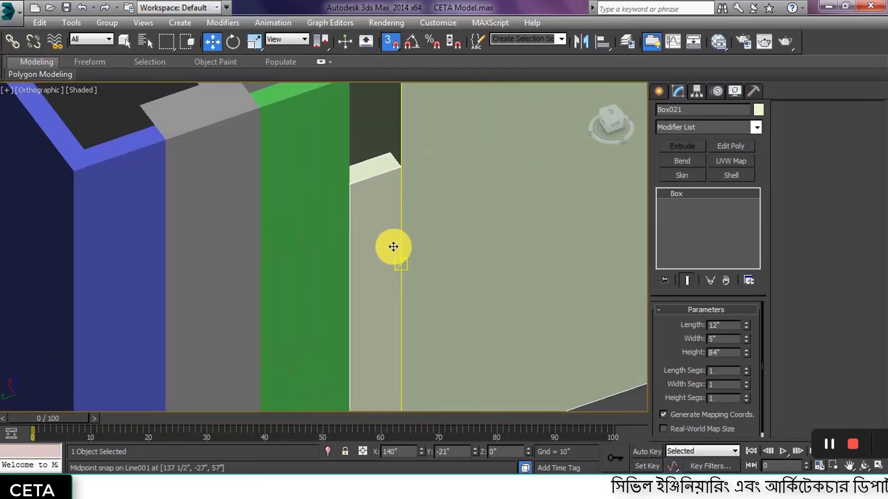
pyautogui.press('Delete')
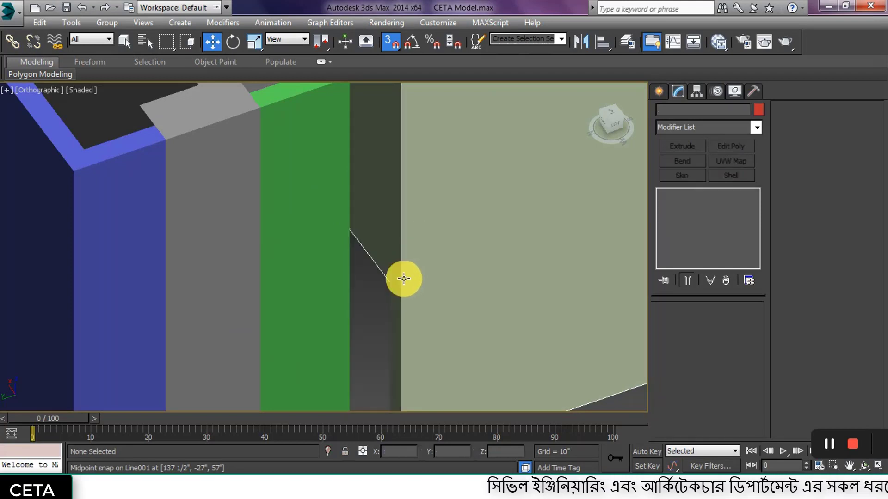
# Create a 12" by 5" box on the floor outline of the narrow opening beside the green wall, with a height of 60".
pyautogui.moveTo(402, 277); pyautogui.dragTo(376, 131, button='middle')
pyautogui.scroll(4, 440, 315)
pyautogui.click(661, 90)
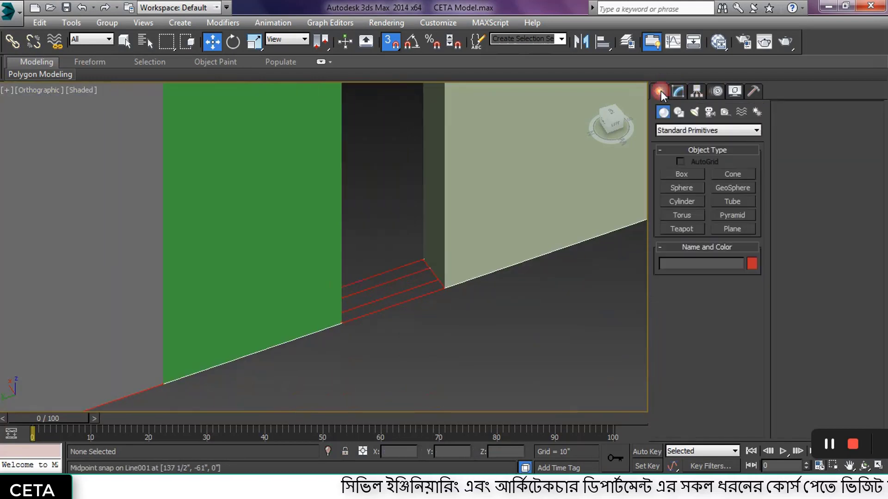
pyautogui.click(682, 174)
pyautogui.click(409, 261)
pyautogui.moveTo(415, 260); pyautogui.dragTo(347, 321)
pyautogui.click(367, 124)
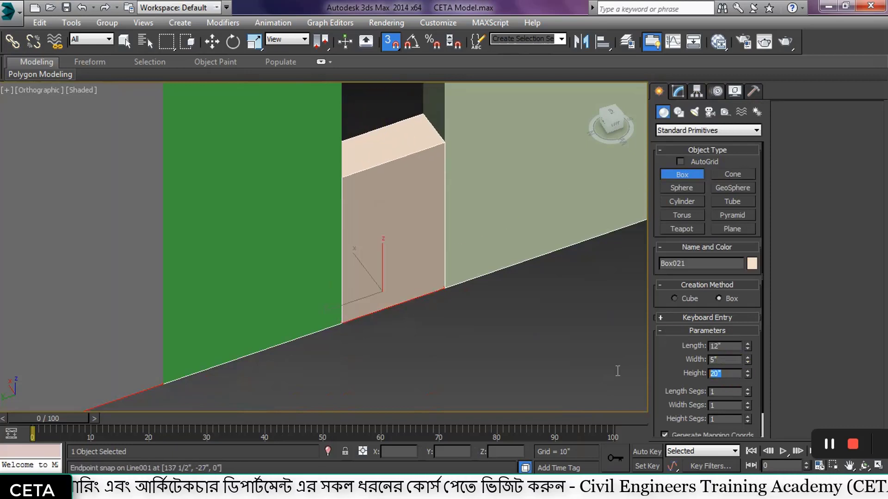
pyautogui.write('60')
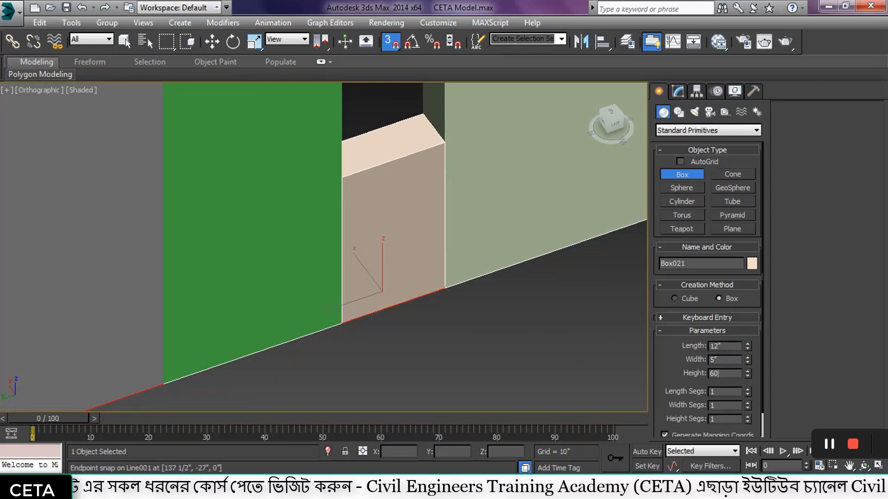
pyautogui.press('Return')
# Create a second 12" by 5" box on top of the 60" box, with a height of 1'6".
pyautogui.moveTo(426, 259); pyautogui.dragTo(410, 352, button='middle')
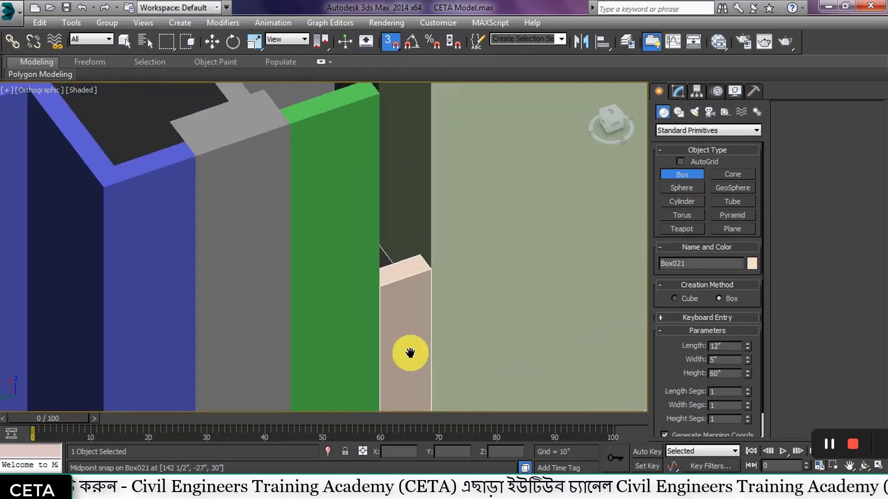
pyautogui.scroll(3, 410, 353)
pyautogui.moveTo(420, 301); pyautogui.dragTo(415, 264, button='middle')
pyautogui.moveTo(413, 235); pyautogui.dragTo(300, 326)
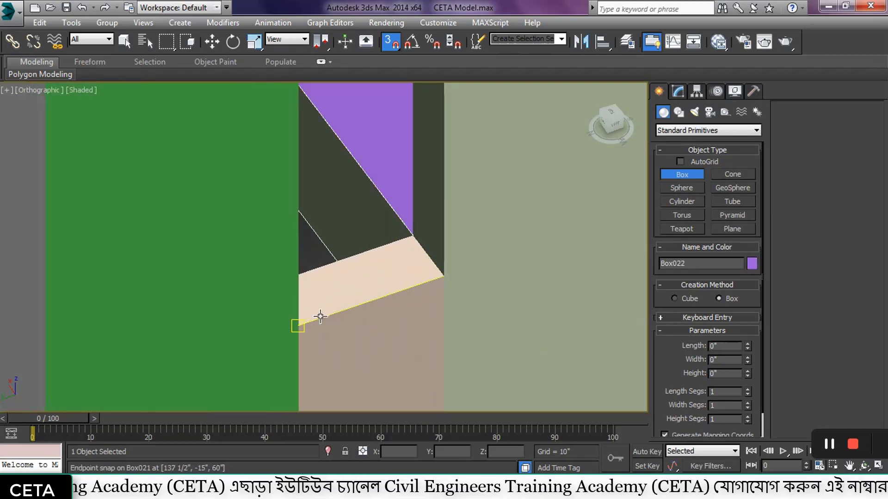
pyautogui.click(331, 138)
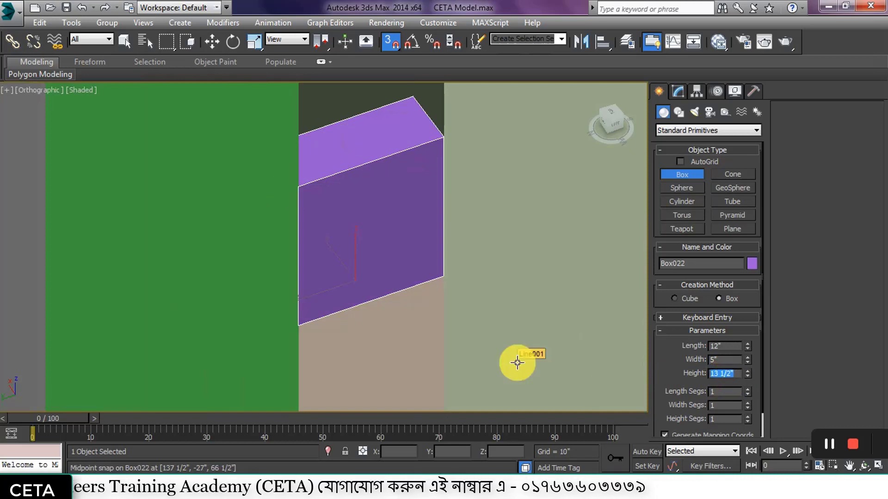
pyautogui.write("1'6")
pyautogui.press('Return')
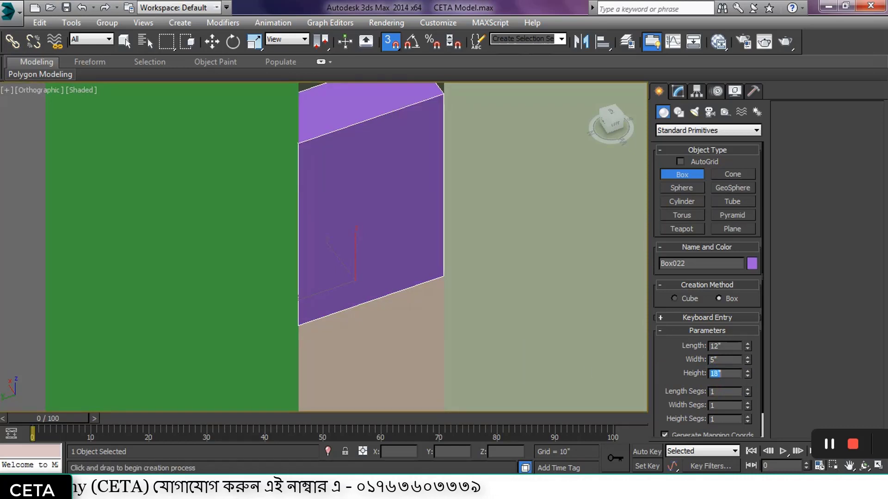
# Create a third 12" by 5" box on top of the purple box, snapping its height to the top of the green wall.
pyautogui.moveTo(359, 252); pyautogui.dragTo(403, 429, button='middle')
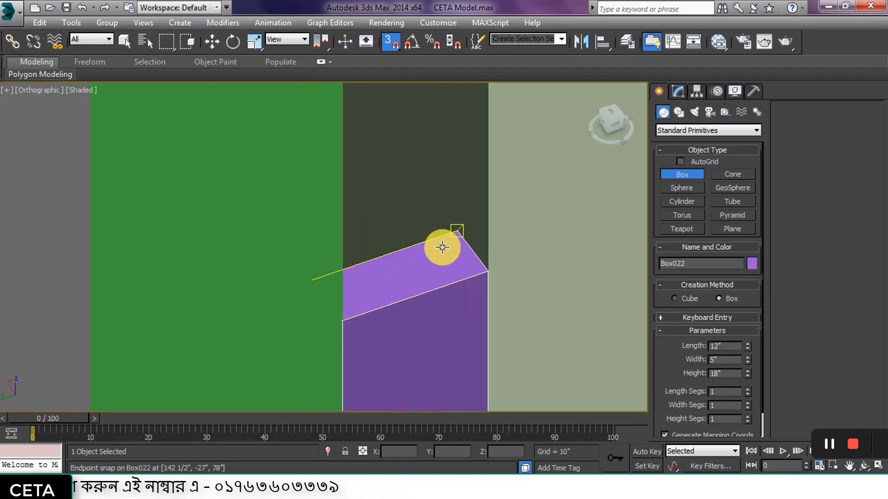
pyautogui.moveTo(444, 244); pyautogui.dragTo(343, 319)
pyautogui.scroll(-3, 343, 319)
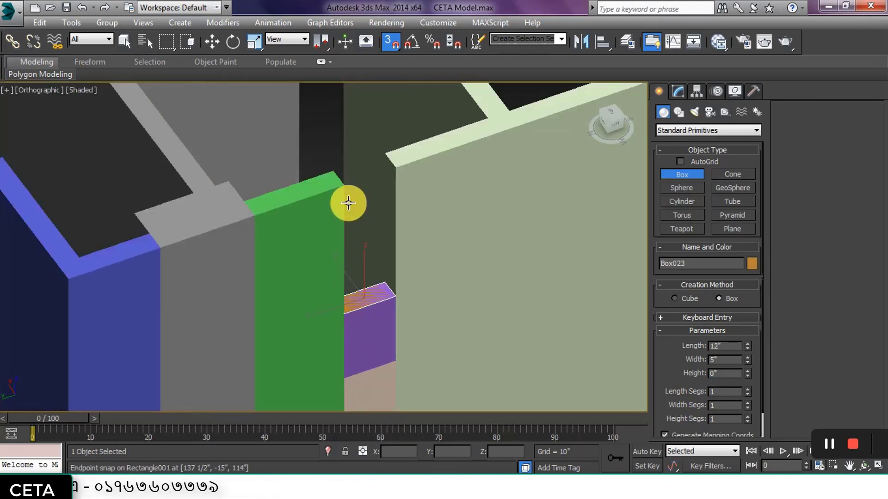
pyautogui.click(343, 188)
pyautogui.press('w')
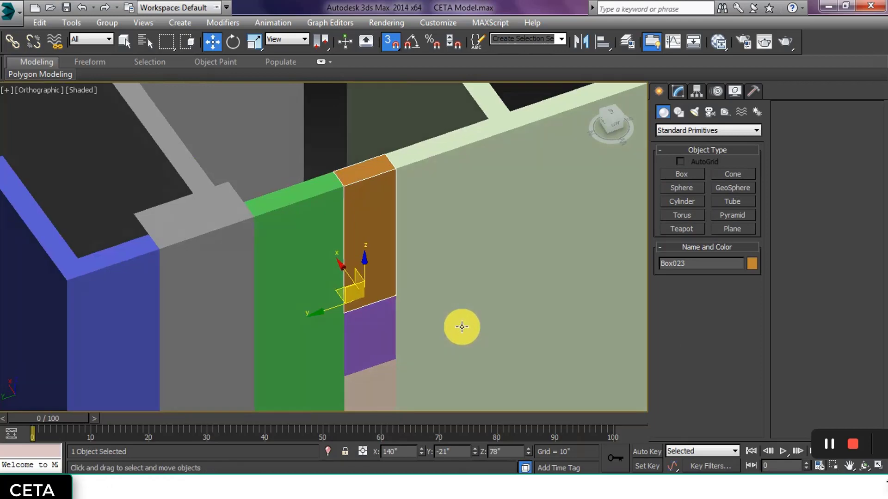
# Delete the purple middle box to leave a ventilator opening between the lower and upper boxes.
pyautogui.keyDown('alt'); pyautogui.moveTo(461, 322); pyautogui.dragTo(358, 191, button='middle'); pyautogui.keyUp('alt')
pyautogui.click(362, 331)
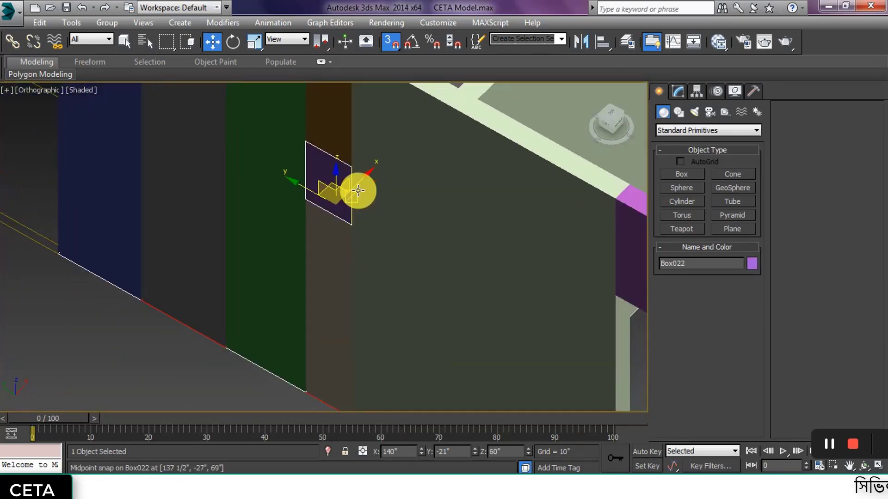
pyautogui.press('Delete')
pyautogui.scroll(-3, 383, 221)
pyautogui.click(319, 333)
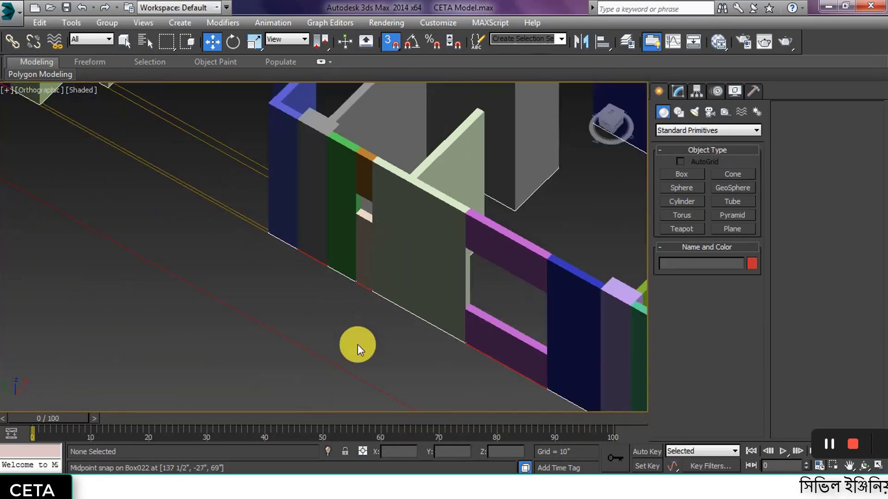
# Create a 5" by 60" box on the window outline between the light blue and beige walls, with a height of 2'6".
pyautogui.keyDown('alt'); pyautogui.moveTo(386, 321); pyautogui.dragTo(466, 304, button='middle'); pyautogui.keyUp('alt')
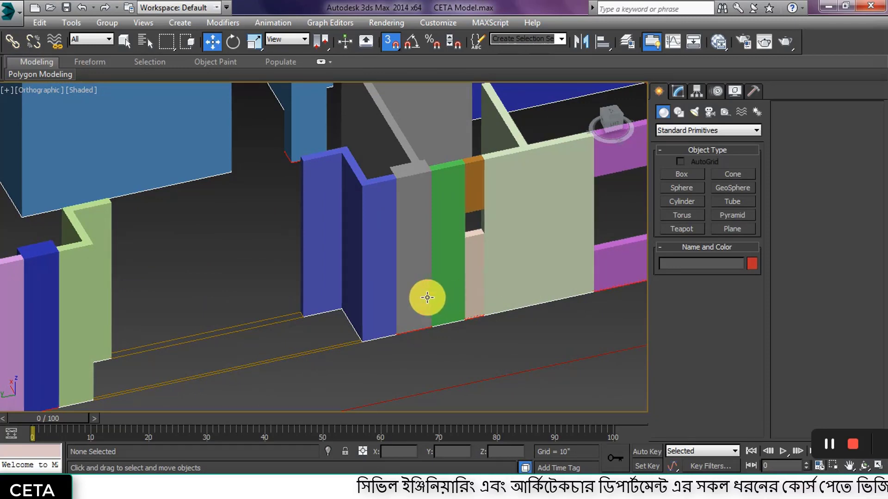
pyautogui.keyDown('alt'); pyautogui.moveTo(423, 299); pyautogui.dragTo(448, 309, button='middle'); pyautogui.keyUp('alt')
pyautogui.moveTo(502, 252); pyautogui.dragTo(573, 205, button='middle')
pyautogui.moveTo(465, 278); pyautogui.dragTo(504, 255, button='middle')
pyautogui.moveTo(418, 290); pyautogui.dragTo(528, 232, button='middle')
pyautogui.moveTo(431, 278); pyautogui.dragTo(526, 209, button='middle')
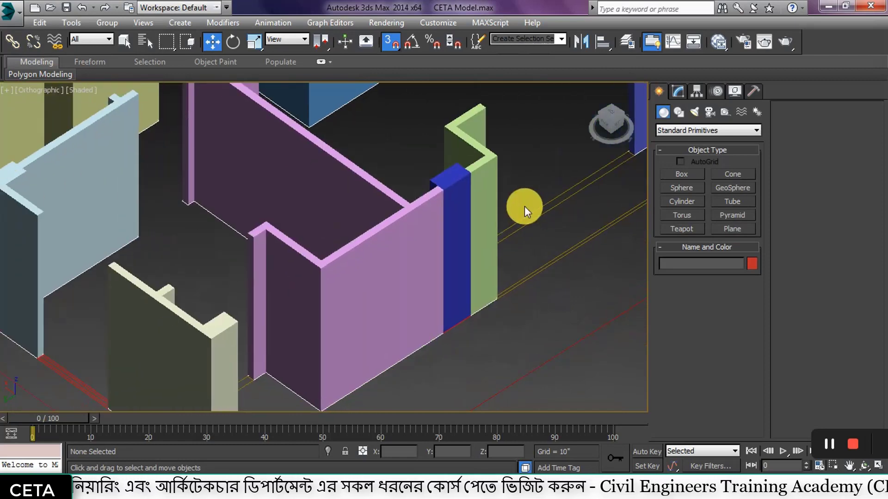
pyautogui.moveTo(307, 312); pyautogui.dragTo(402, 279, button='middle')
pyautogui.moveTo(294, 331); pyautogui.dragTo(368, 245, button='middle')
pyautogui.keyDown('alt'); pyautogui.moveTo(334, 298); pyautogui.dragTo(414, 322, button='middle'); pyautogui.keyUp('alt')
pyautogui.moveTo(347, 326); pyautogui.dragTo(432, 275, button='middle')
pyautogui.scroll(5, 356, 294)
pyautogui.click(681, 174)
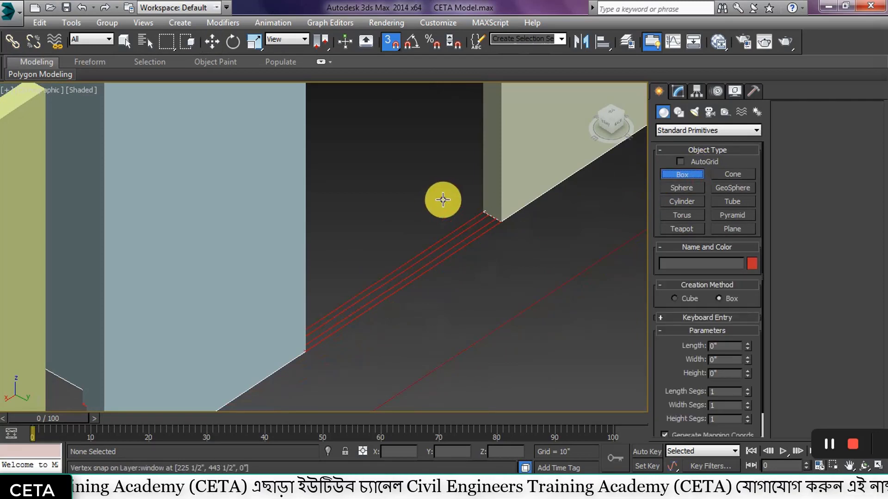
pyautogui.moveTo(470, 203); pyautogui.dragTo(315, 351)
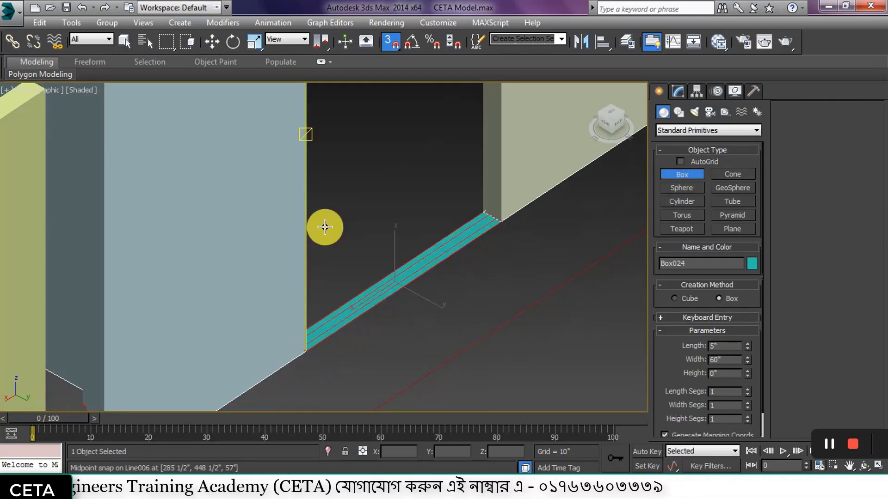
pyautogui.click(310, 185)
pyautogui.doubleClick(728, 370)
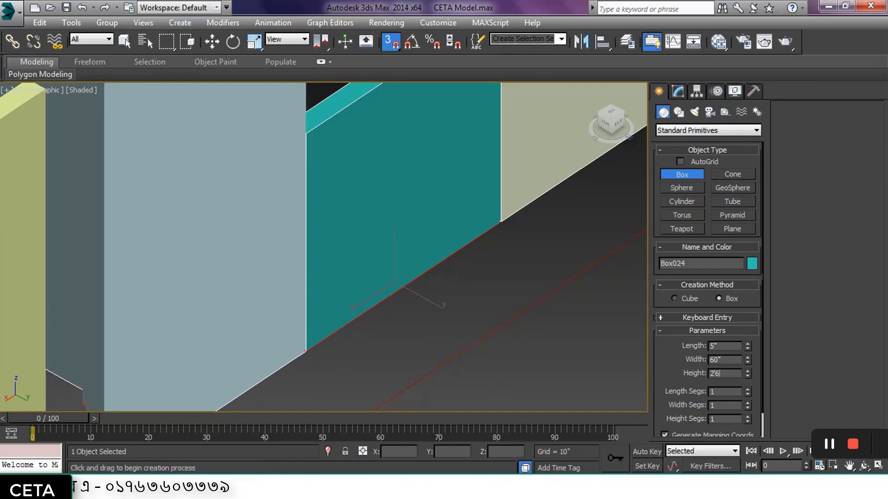
pyautogui.press('Return')
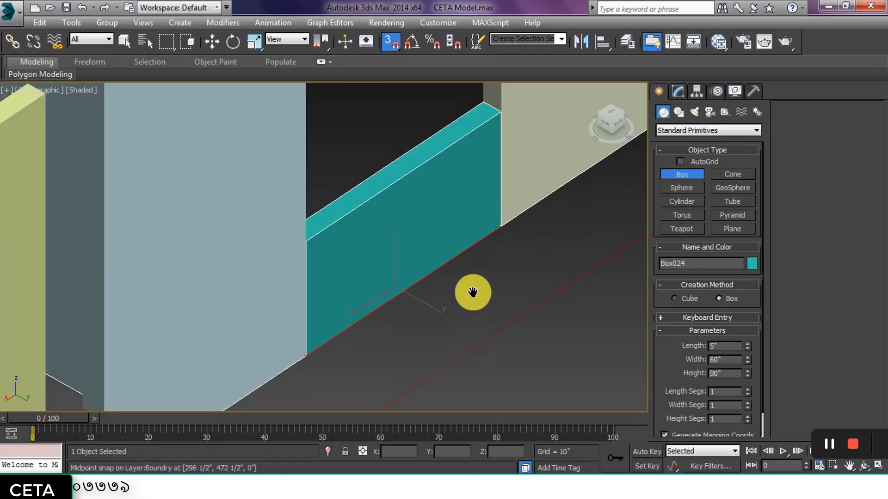
# Make one copy of the teal sill box, moved straight up about 42 1/2" with snapping off.
pyautogui.scroll(-3, 470, 291)
pyautogui.scroll(4, 456, 313)
pyautogui.scroll(-2, 482, 270)
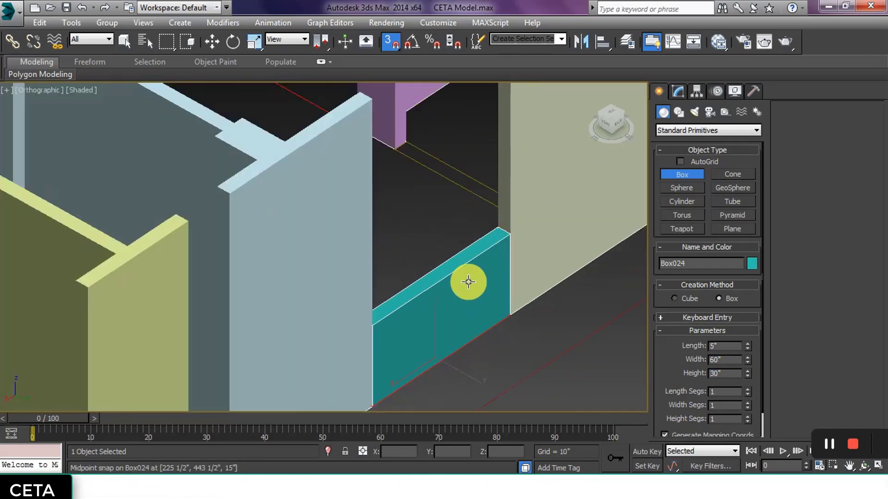
pyautogui.press('w')
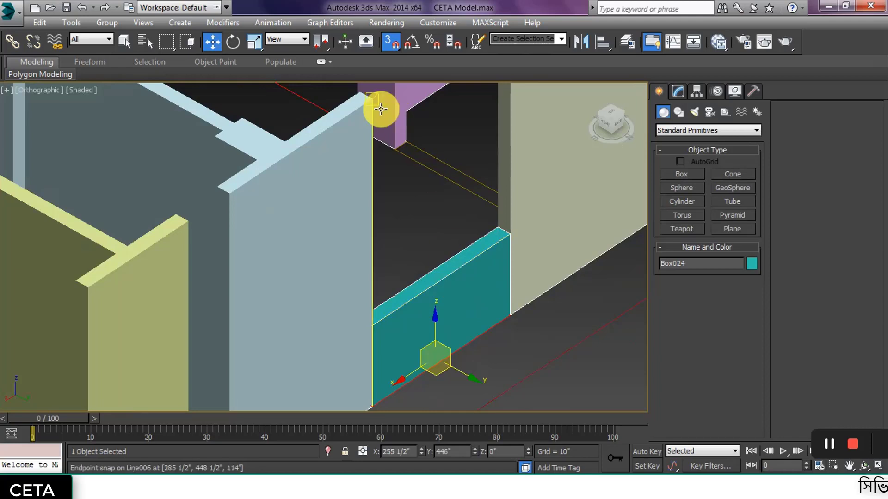
pyautogui.press('s')
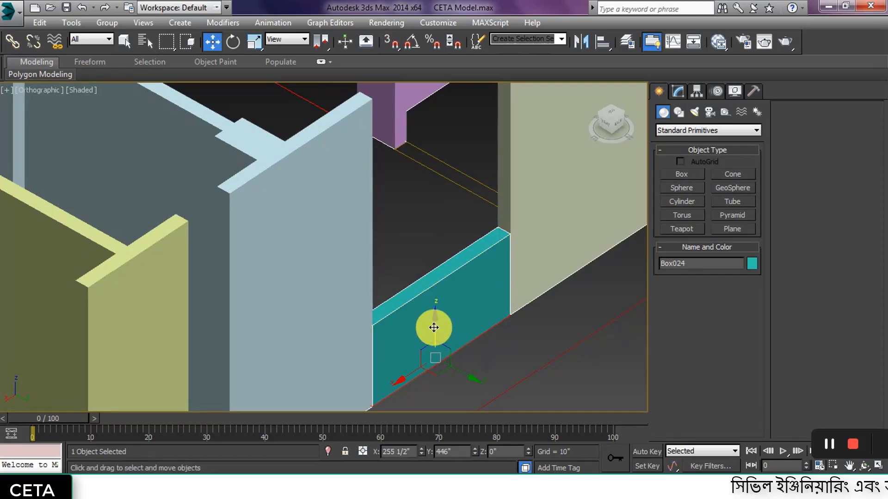
pyautogui.keyDown('shift'); pyautogui.moveTo(434, 327); pyautogui.dragTo(433, 206); pyautogui.keyUp('shift')
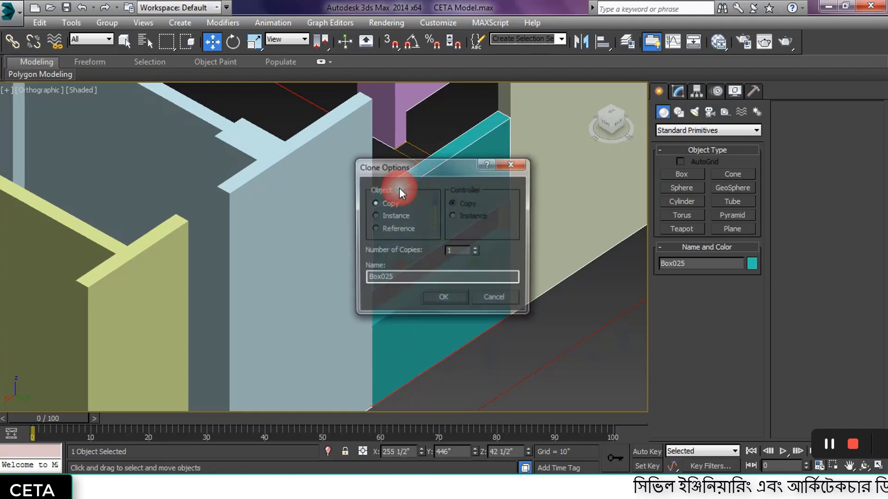
pyautogui.click(439, 299)
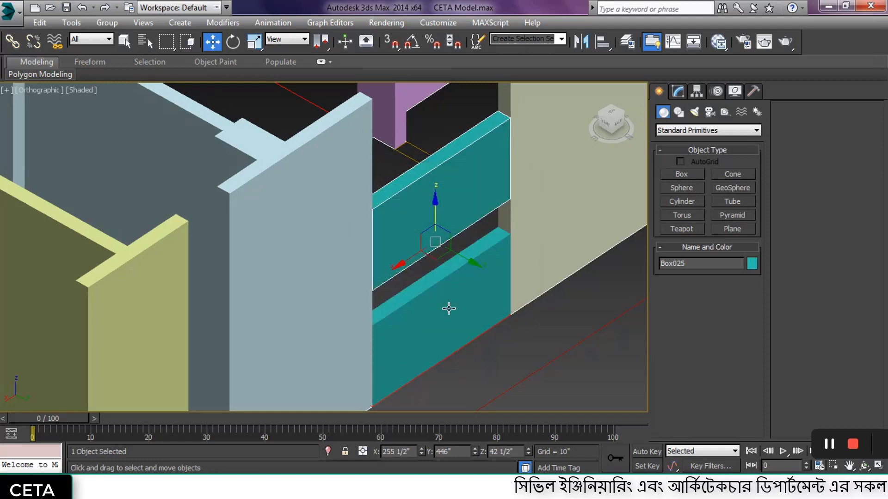
# Turn snapping on and move the copied teal box up so its top aligns with the top of the adjoining walls.
pyautogui.scroll(2, 477, 352)
pyautogui.press('s')
pyautogui.scroll(2, 480, 360)
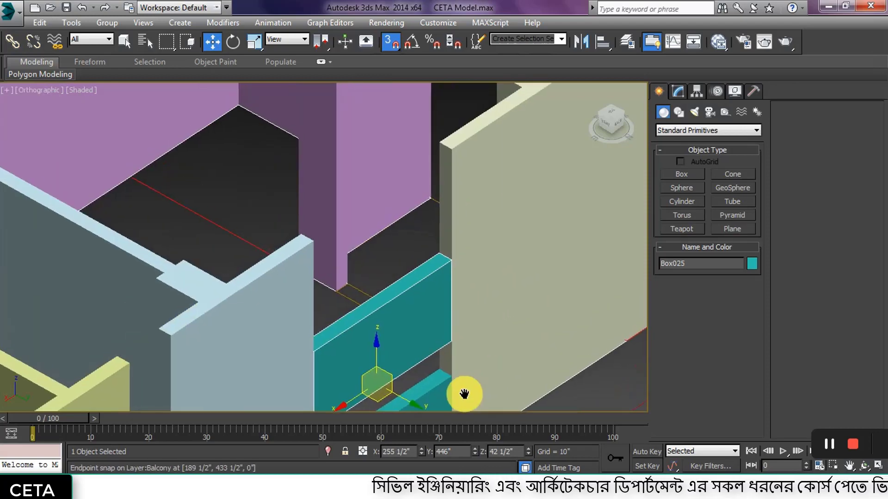
pyautogui.scroll(3, 458, 249)
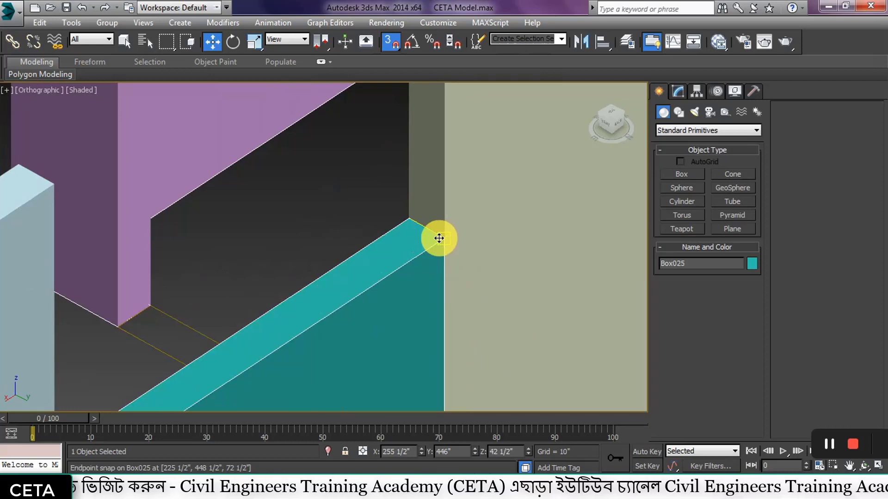
pyautogui.moveTo(439, 239); pyautogui.dragTo(356, 200)
pyautogui.scroll(-3, 308, 341)
pyautogui.scroll(3, 308, 347)
pyautogui.click(618, 288)
pyautogui.scroll(-3, 456, 232)
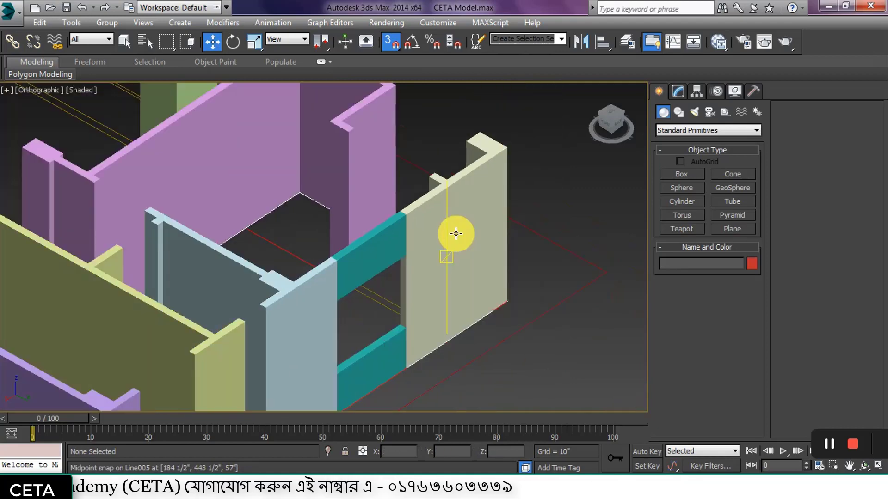
# Create a 5" by 18" box on the narrow window outline between the olive and light blue walls, with a height of 60".
pyautogui.click(542, 265)
pyautogui.moveTo(365, 338); pyautogui.dragTo(486, 174, button='middle')
pyautogui.scroll(2, 386, 304)
pyautogui.scroll(-4, 411, 275)
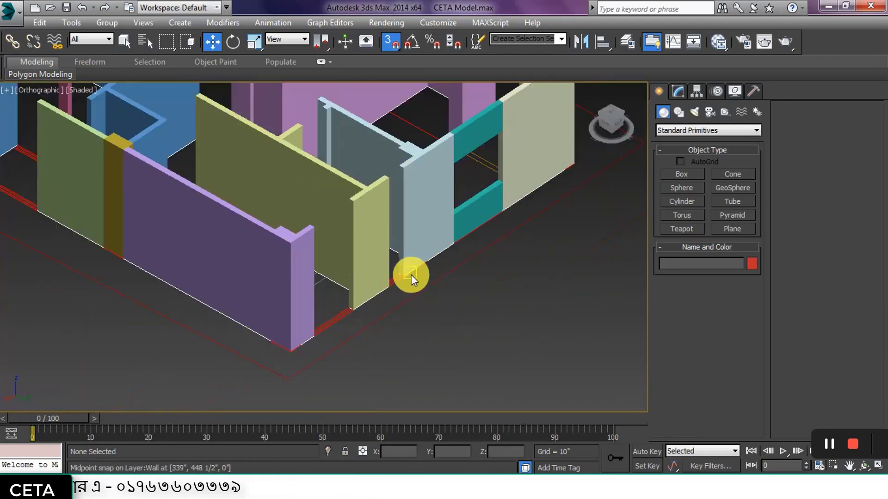
pyautogui.scroll(1, 411, 275)
pyautogui.scroll(-2, 396, 345)
pyautogui.scroll(5, 401, 313)
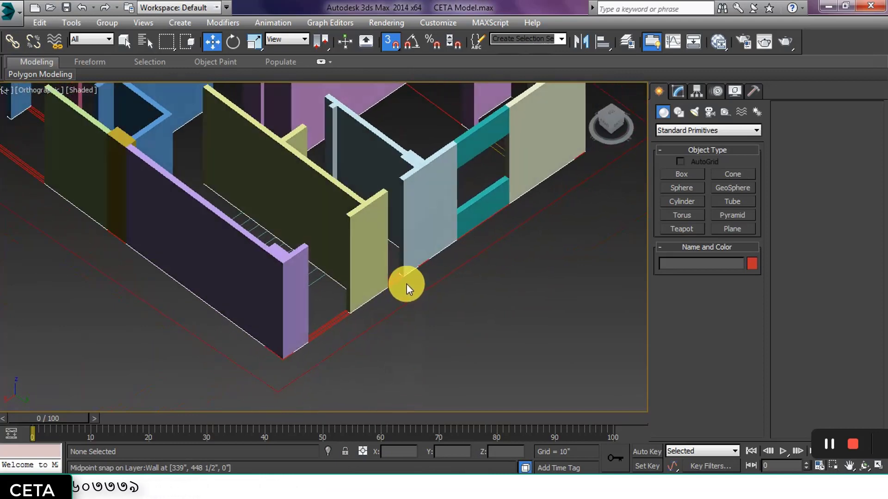
pyautogui.scroll(2, 401, 267)
pyautogui.click(681, 174)
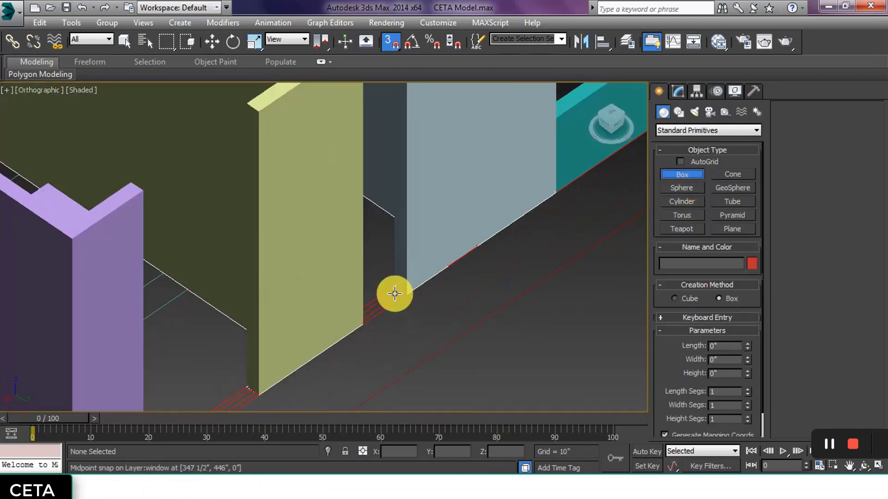
pyautogui.moveTo(393, 291); pyautogui.dragTo(382, 310)
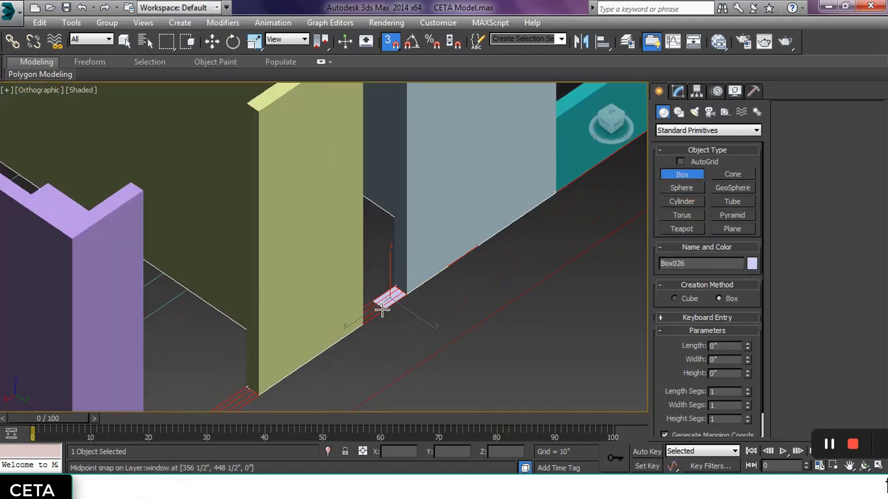
pyautogui.click(367, 174)
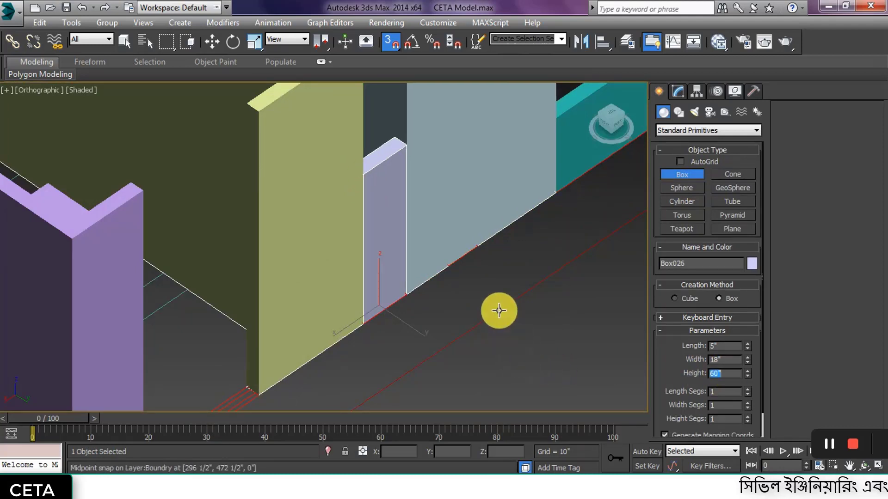
# Create a 5" by 18" spacer box on top of the lavender sill box, with a height of 1'6".
pyautogui.scroll(6, 452, 313)
pyautogui.moveTo(406, 233)
pyautogui.mouseDown()
pyautogui.moveTo(355, 317)
pyautogui.moveTo(320, 344)
pyautogui.mouseUp()
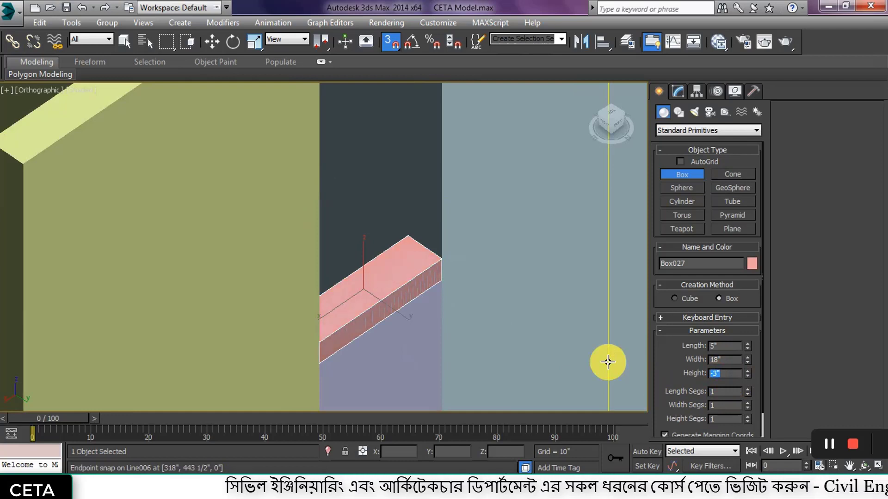
pyautogui.write("1'6")
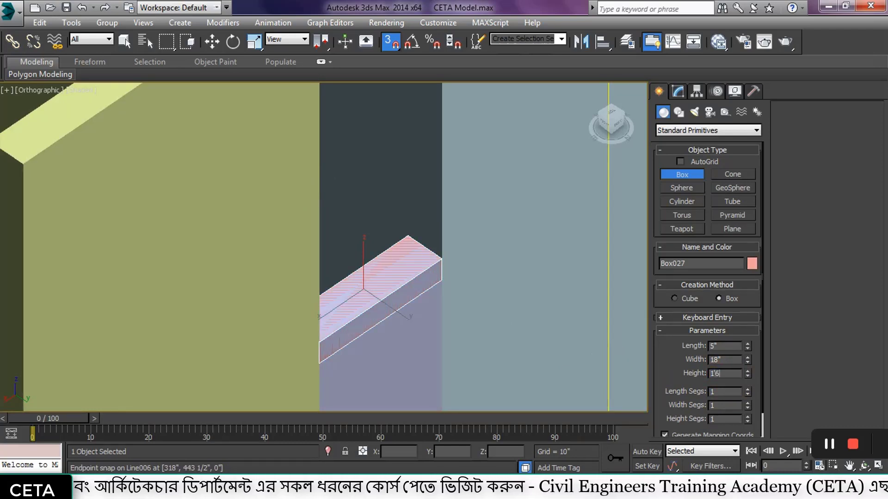
pyautogui.press('Return')
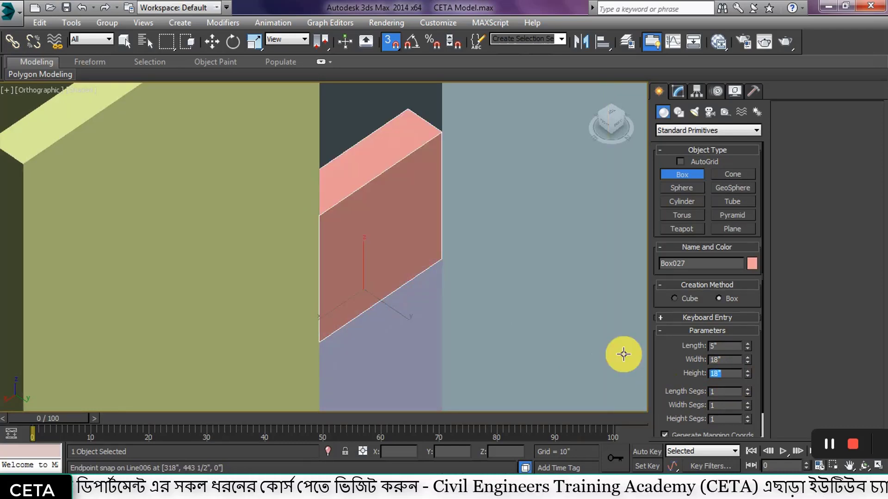
# Create a 5" by 18" box on top of the pink spacer, 36" high up to the top of the adjoining walls.
pyautogui.moveTo(370, 170); pyautogui.dragTo(435, 286, button='middle')
pyautogui.moveTo(439, 252); pyautogui.dragTo(354, 358)
pyautogui.click(343, 103)
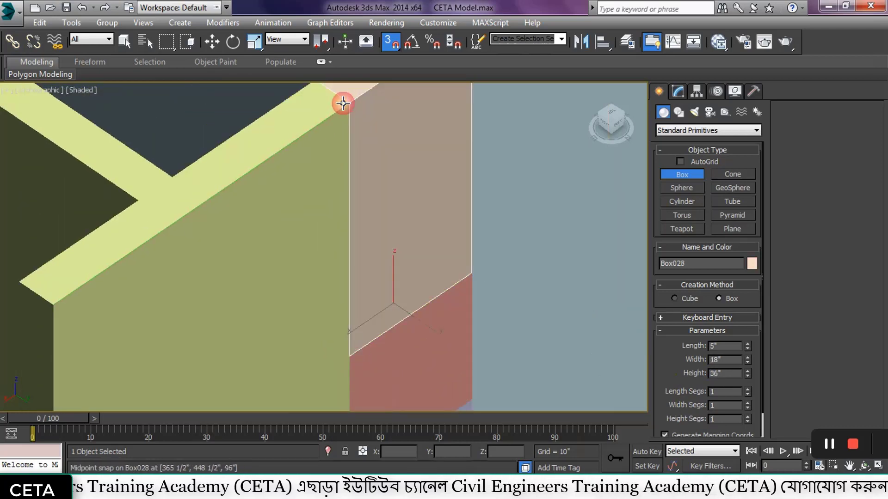
# Delete the pink spacer box between the lavender sill and the beige upper box.
pyautogui.press('w')
pyautogui.scroll(-2, 377, 211)
pyautogui.scroll(-5, 378, 211)
pyautogui.click(388, 263)
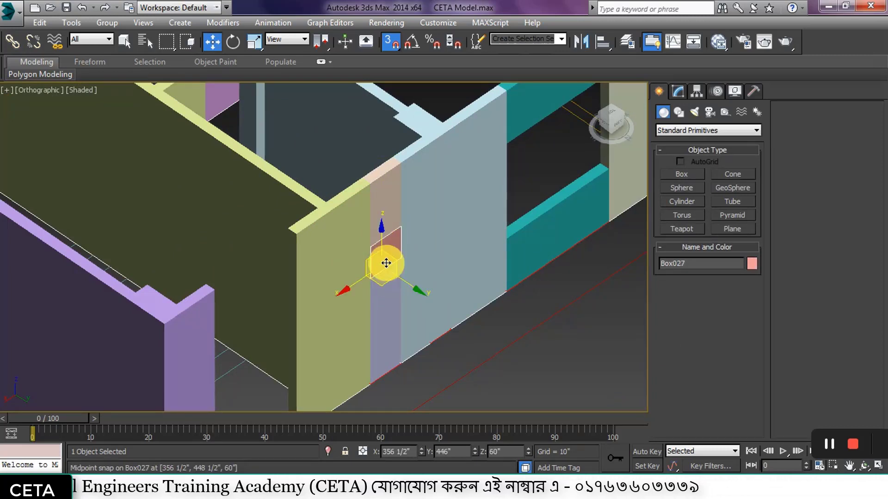
pyautogui.press('F12')
pyautogui.press('Delete')
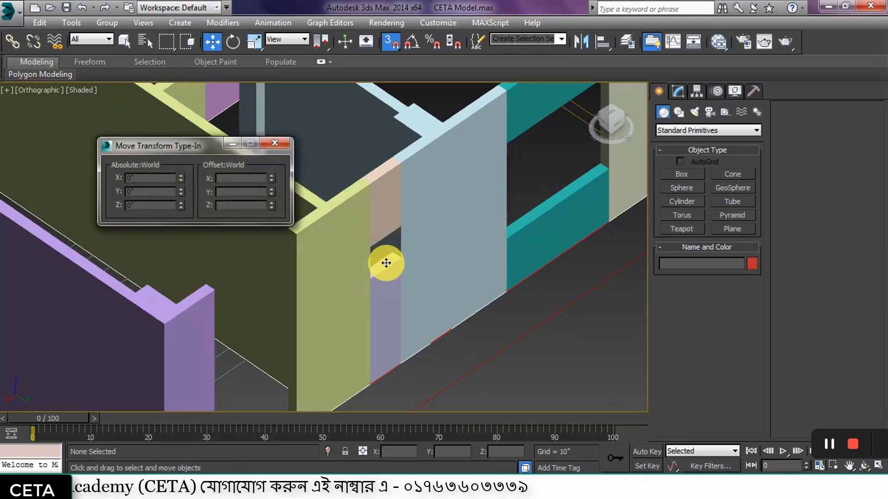
pyautogui.click(274, 143)
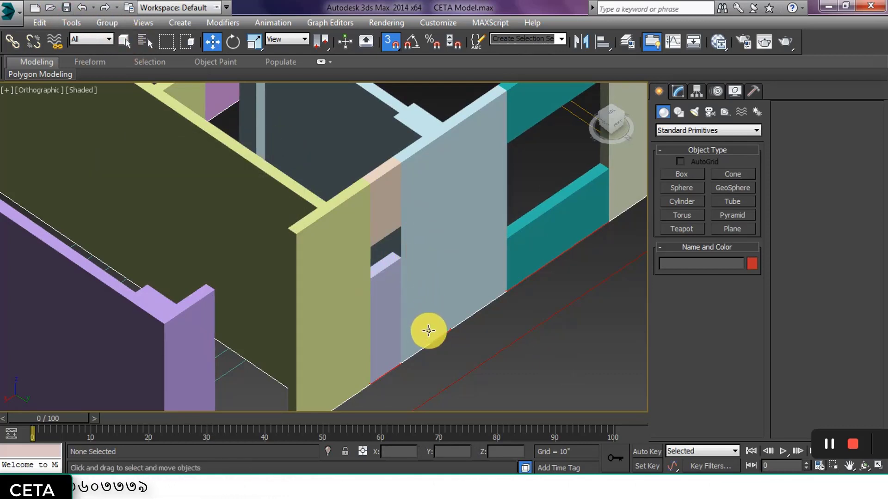
# Create an 18" by 5" box, 57" high, on the narrow window outline between the grey-lavender and teal walls.
pyautogui.keyDown('alt'); pyautogui.moveTo(423, 357); pyautogui.dragTo(410, 371, button='middle'); pyautogui.keyUp('alt')
pyautogui.moveTo(259, 347); pyautogui.dragTo(448, 218, button='middle')
pyautogui.scroll(-5, 410, 250)
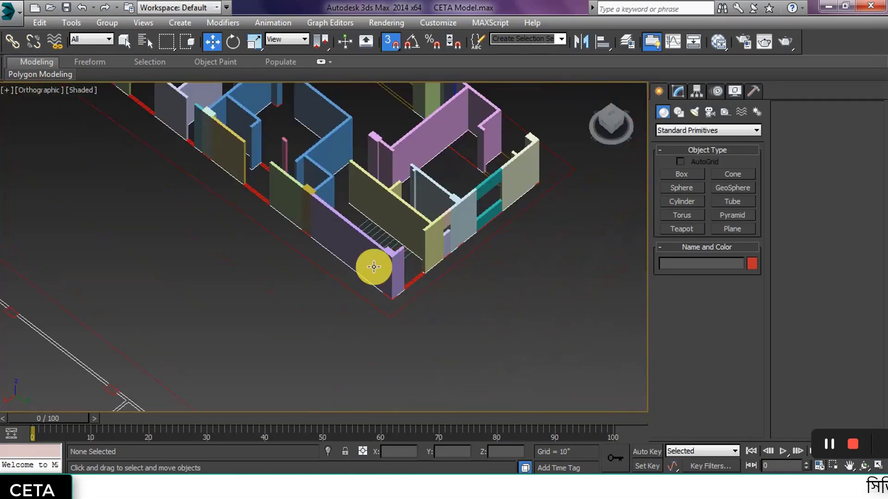
pyautogui.keyDown('alt'); pyautogui.moveTo(348, 267); pyautogui.dragTo(377, 206, button='middle'); pyautogui.keyUp('alt')
pyautogui.scroll(5, 373, 214)
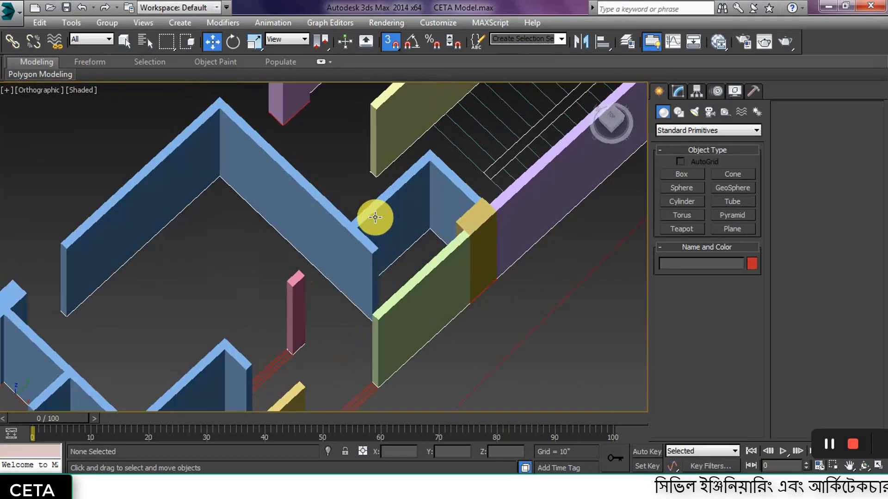
pyautogui.keyDown('alt'); pyautogui.moveTo(378, 236); pyautogui.dragTo(463, 234, button='middle'); pyautogui.keyUp('alt')
pyautogui.scroll(10, 434, 238)
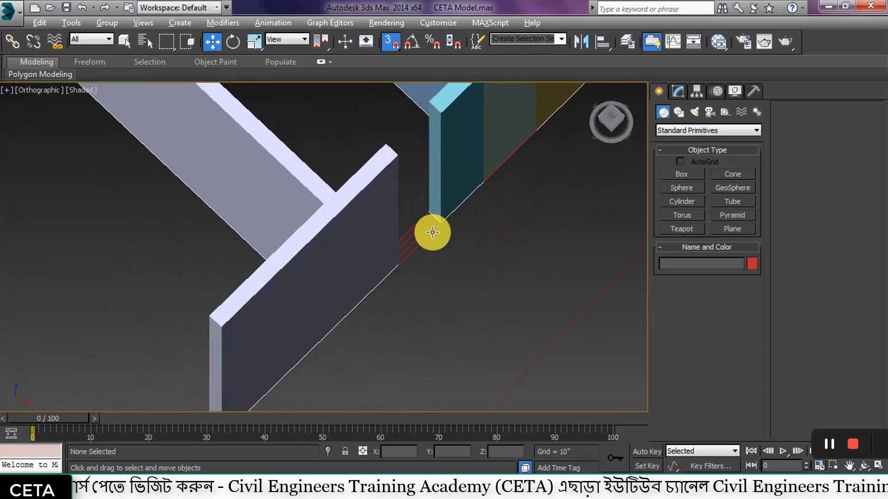
pyautogui.click(694, 173)
pyautogui.click(431, 210)
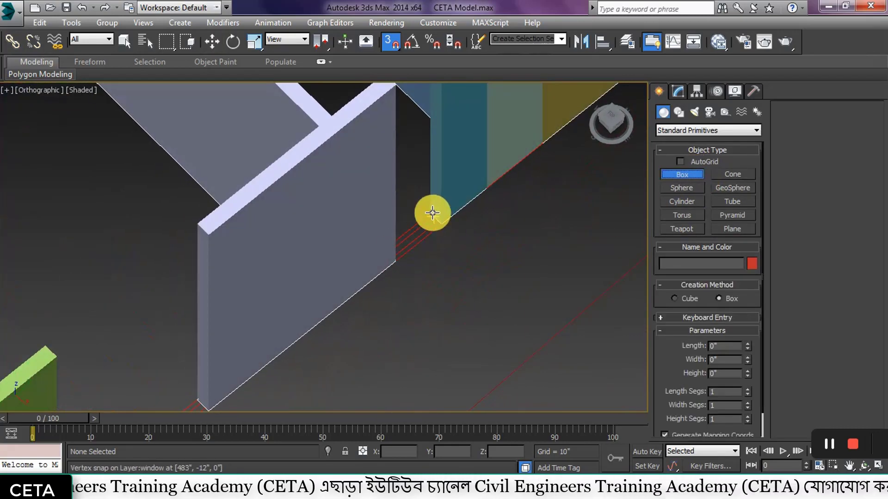
pyautogui.moveTo(412, 255); pyautogui.dragTo(407, 165)
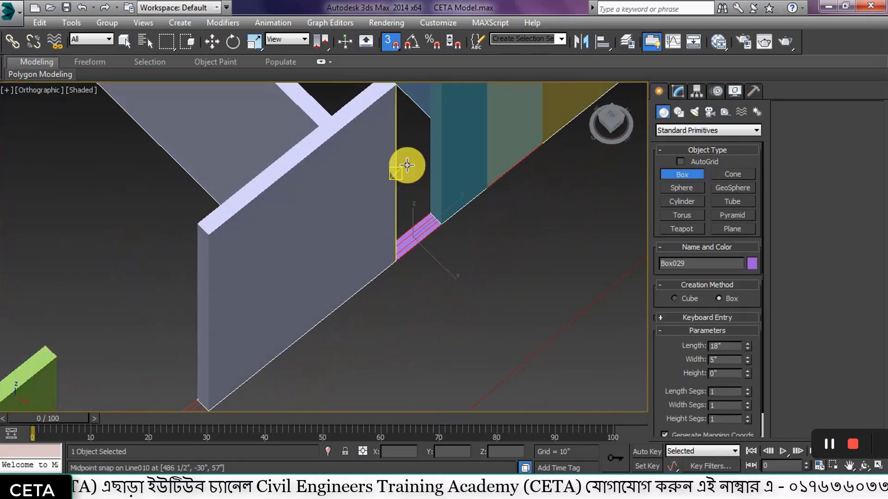
pyautogui.click(401, 181)
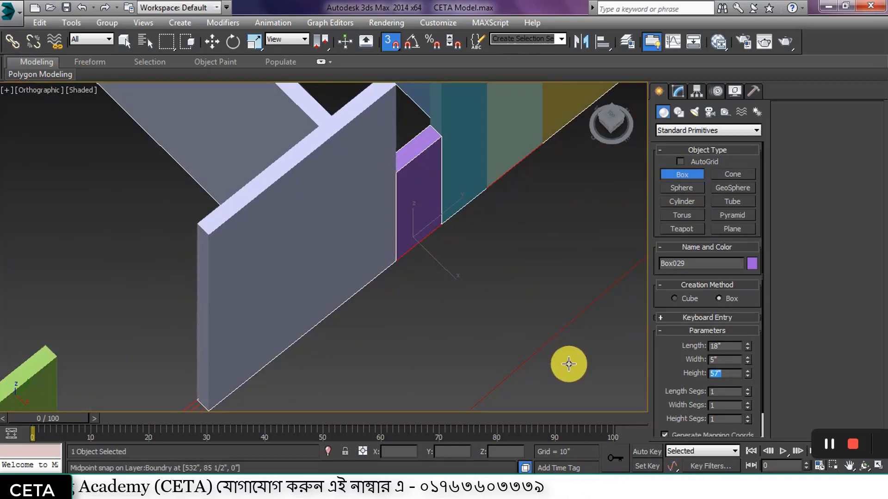
# Set the purple sill box's height to 60".
pyautogui.press('w')
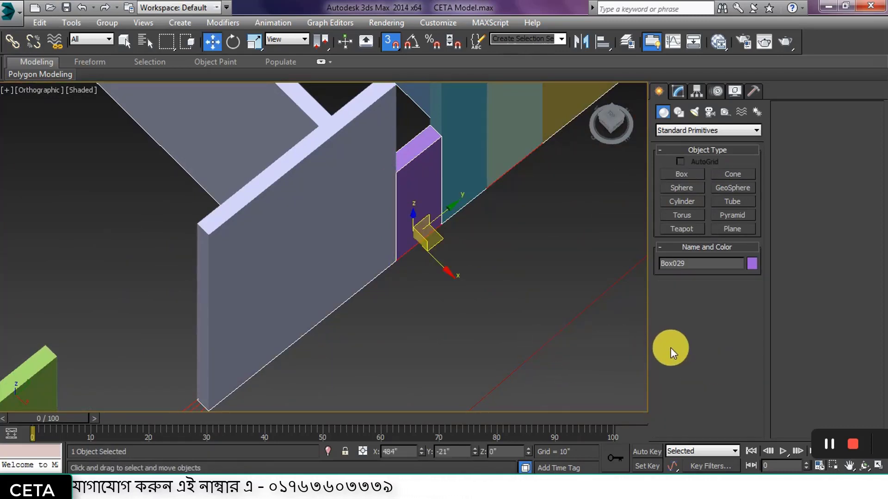
pyautogui.click(677, 91)
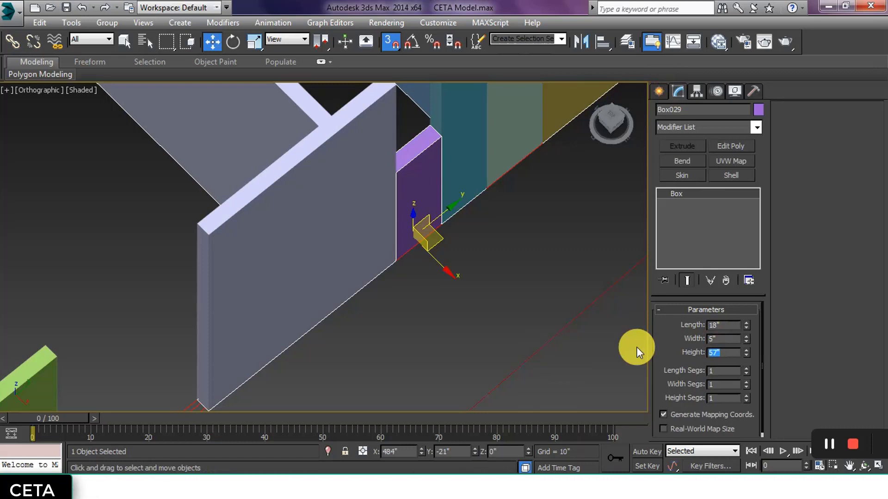
pyautogui.write('60')
pyautogui.press('Return')
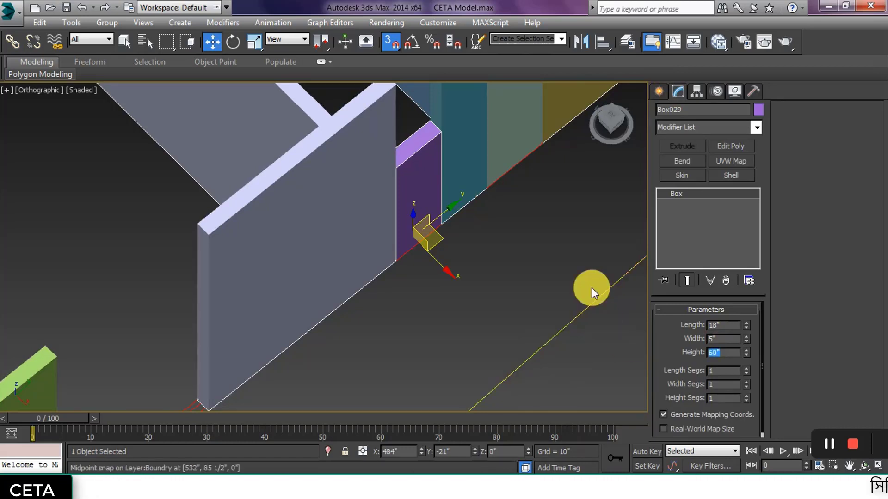
# Create an 18" by 5" spacer box on top of the purple sill box, with a height of 1'6".
pyautogui.moveTo(510, 264); pyautogui.dragTo(535, 383, button='middle')
pyautogui.click(660, 92)
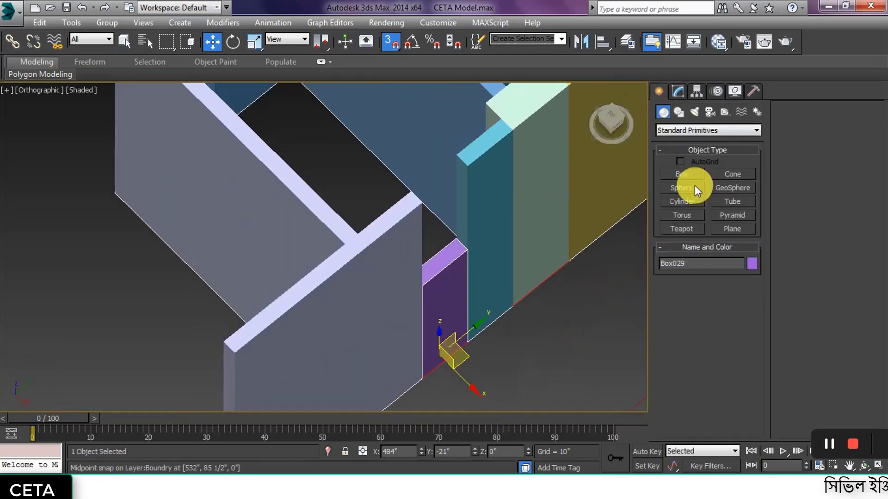
pyautogui.click(689, 176)
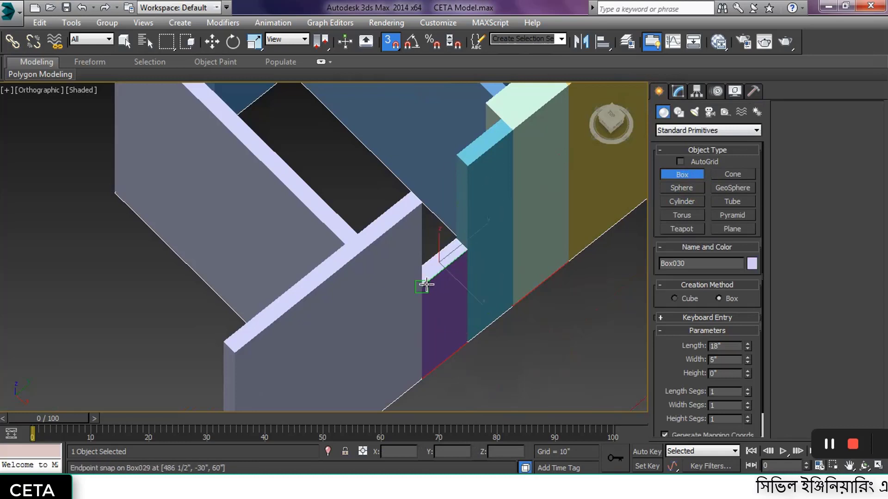
pyautogui.click(419, 211)
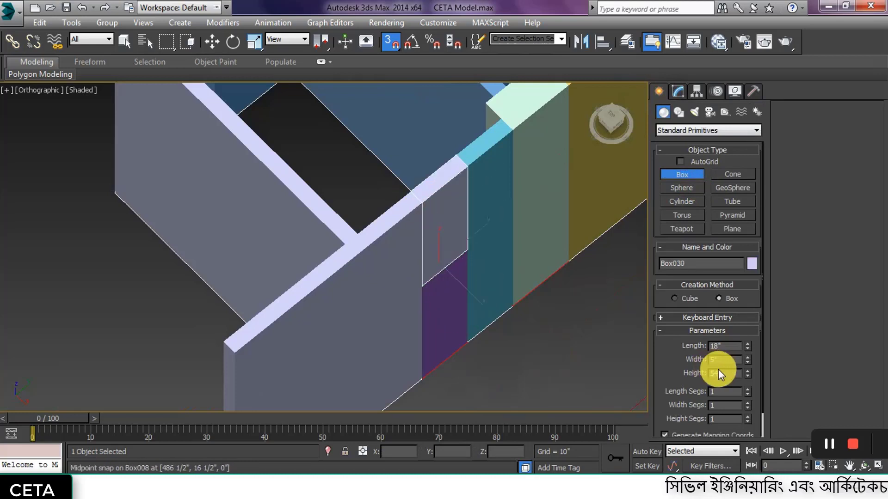
pyautogui.click(555, 366)
pyautogui.write('1')
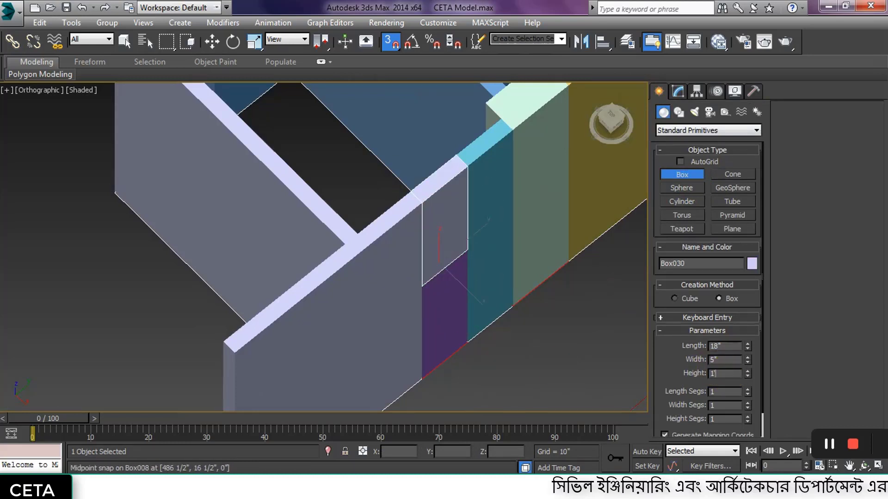
pyautogui.write("'6")
pyautogui.press('Return')
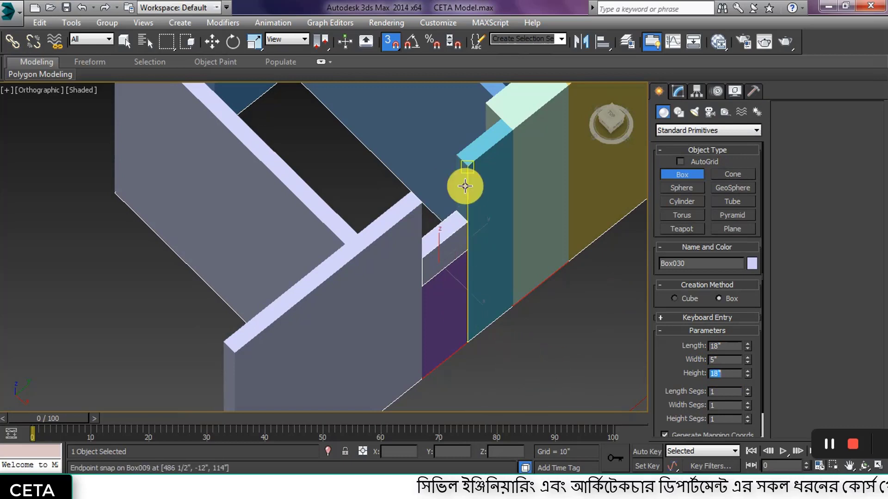
# Create an 18" by 5" box on top of the spacer above the purple sill, 36" high up to the wall tops.
pyautogui.moveTo(450, 208); pyautogui.dragTo(422, 256)
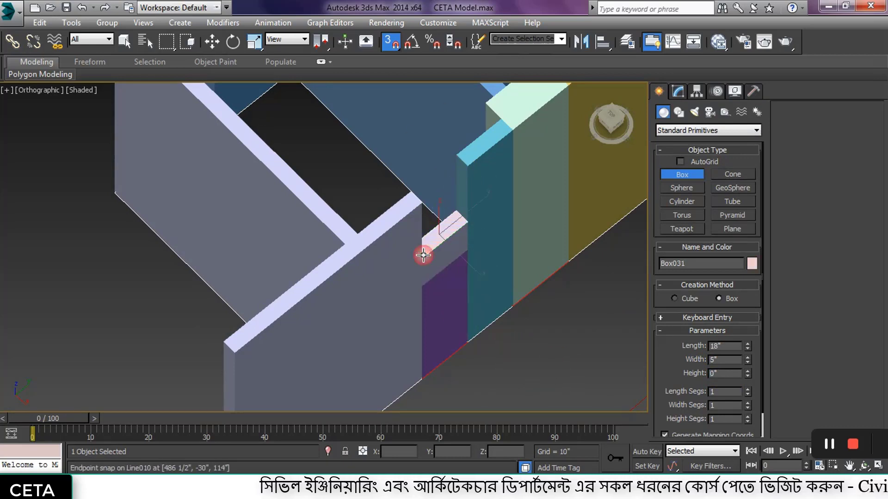
pyautogui.click(418, 205)
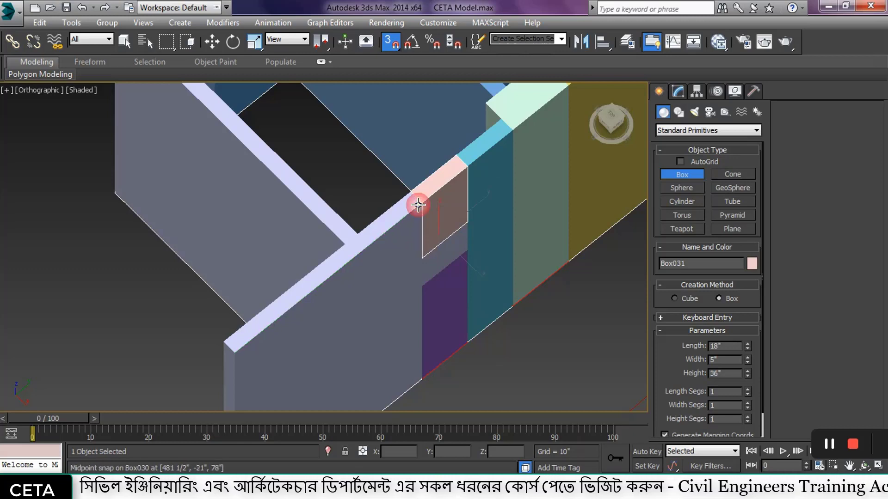
pyautogui.rightClick(517, 311)
# Delete the spacer box between the purple sill and the pink upper box.
pyautogui.click(437, 262)
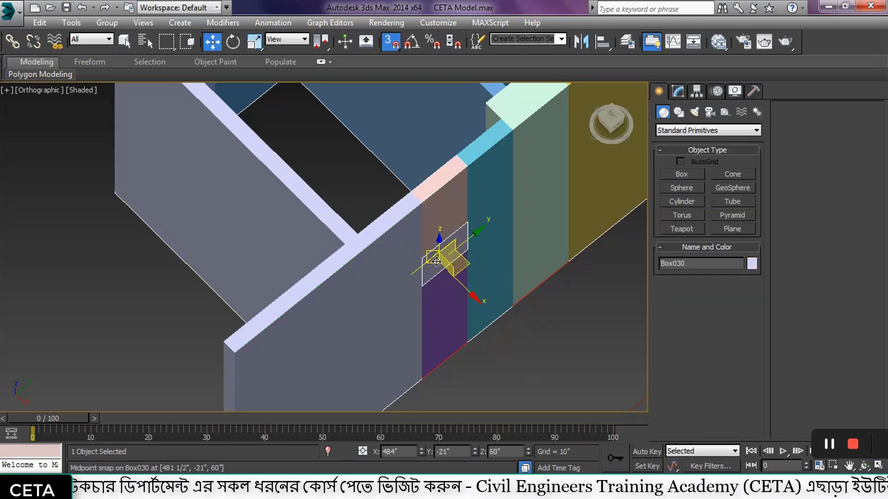
pyautogui.press('Delete')
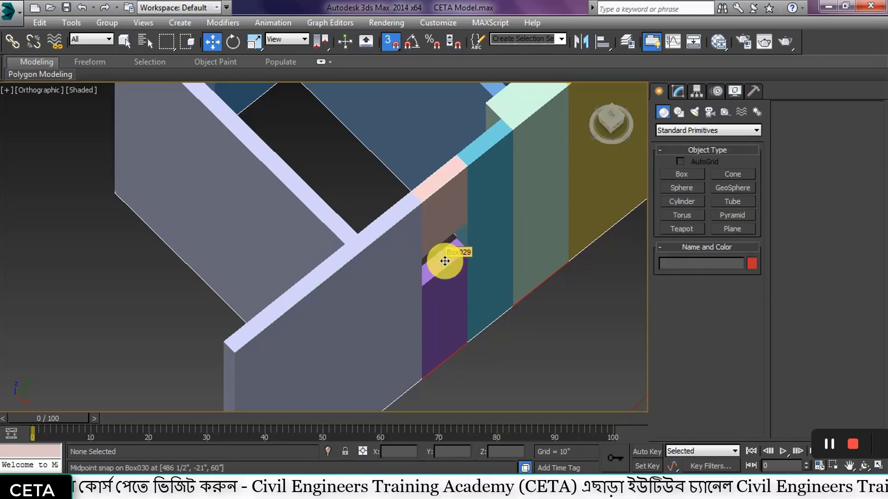
pyautogui.keyDown('alt'); pyautogui.moveTo(452, 287); pyautogui.dragTo(458, 321, button='middle'); pyautogui.keyUp('alt')
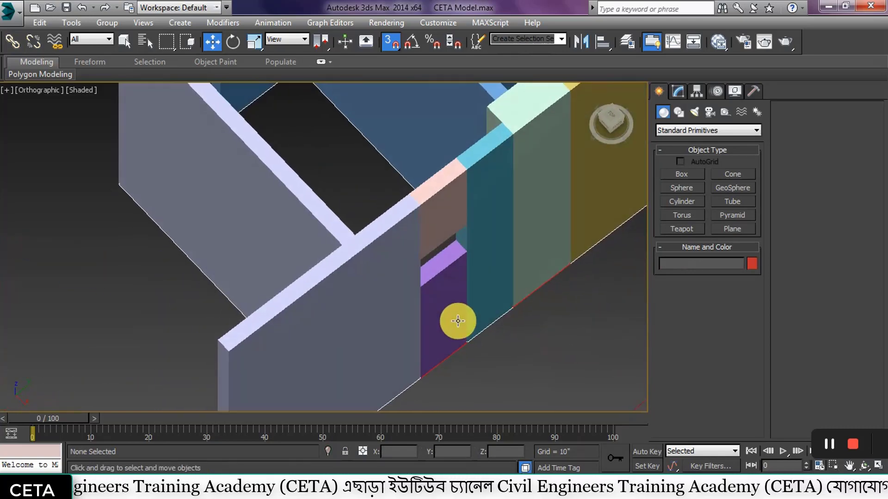
pyautogui.scroll(-5, 458, 321)
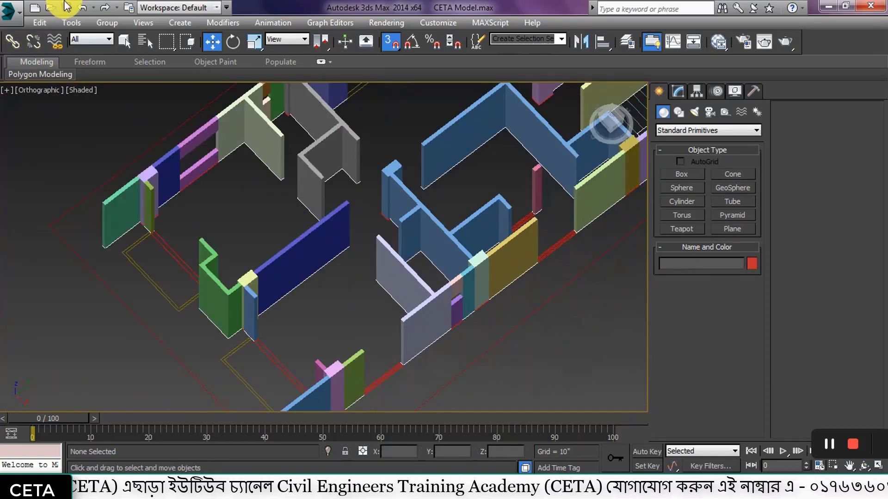
pyautogui.click(360, 217)
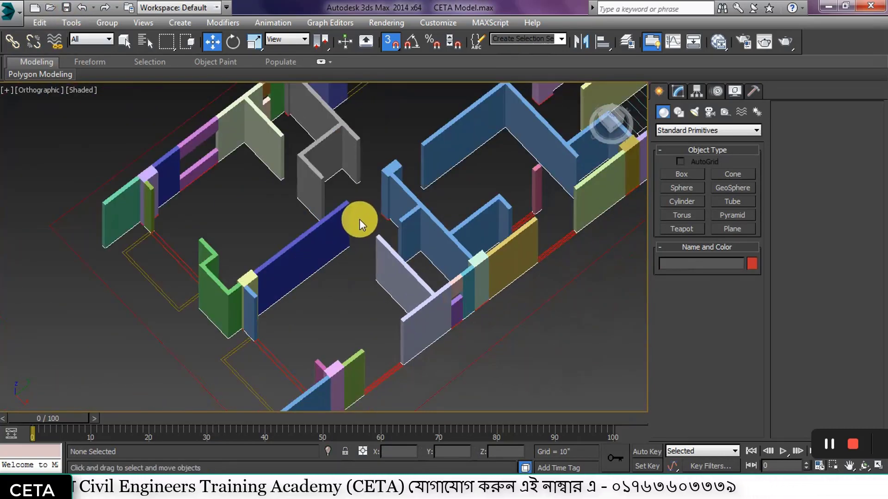
# Create a 60" by 5" box on the window outline between the green and grey-lavender walls, with a height of 2'6".
pyautogui.keyDown('alt'); pyautogui.moveTo(356, 298); pyautogui.dragTo(346, 260, button='middle'); pyautogui.keyUp('alt')
pyautogui.scroll(10, 346, 260)
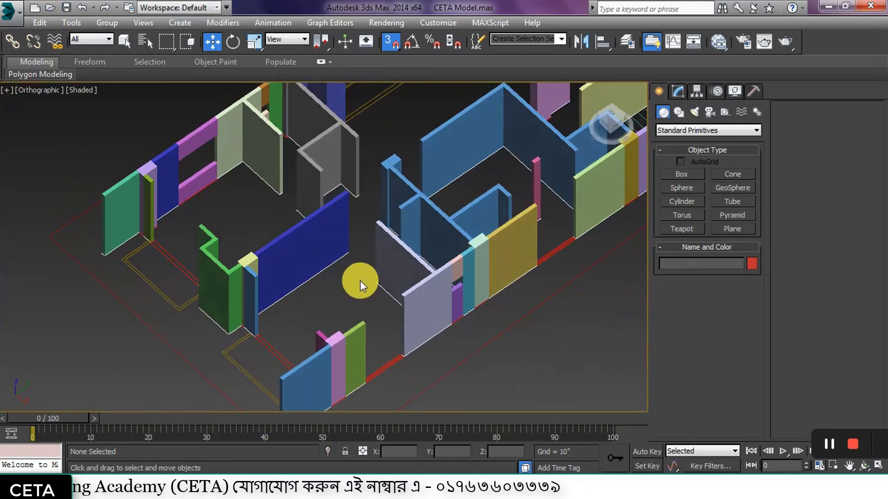
pyautogui.click(694, 175)
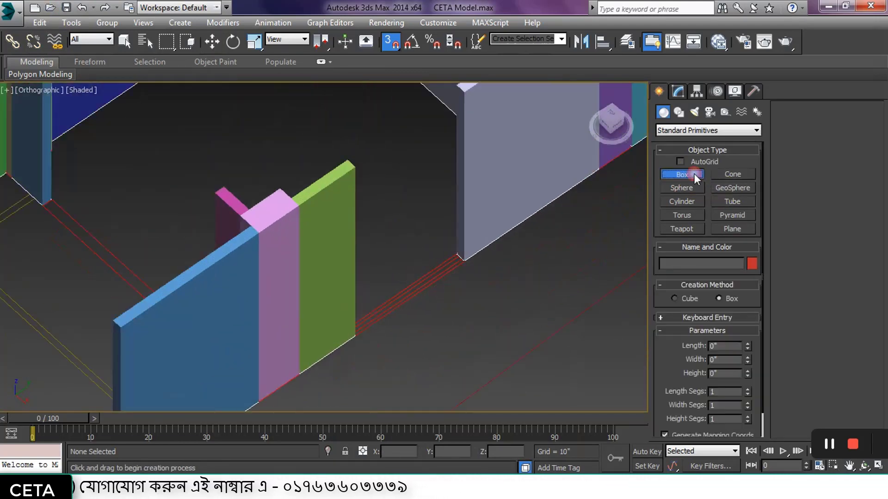
pyautogui.moveTo(452, 249)
pyautogui.mouseDown()
pyautogui.moveTo(391, 268)
pyautogui.moveTo(360, 339)
pyautogui.moveTo(368, 340)
pyautogui.moveTo(292, 350)
pyautogui.moveTo(327, 327)
pyautogui.mouseUp()
pyautogui.scroll(5, 370, 338)
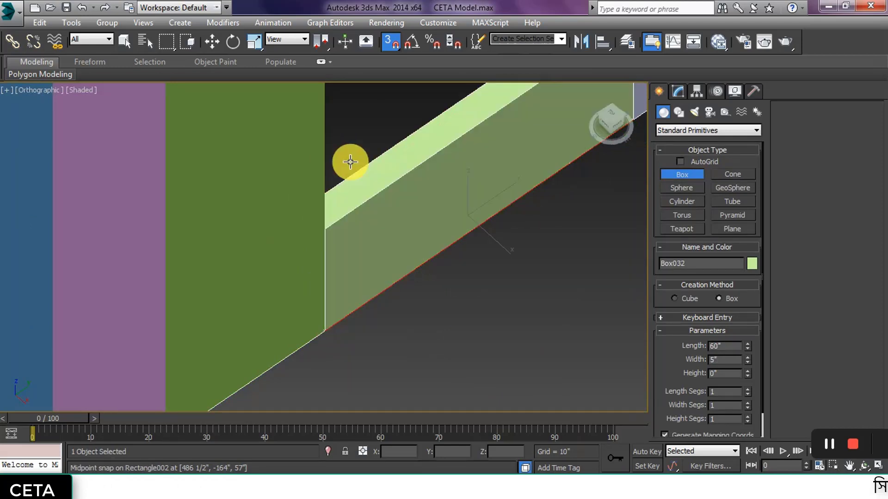
pyautogui.click(350, 140)
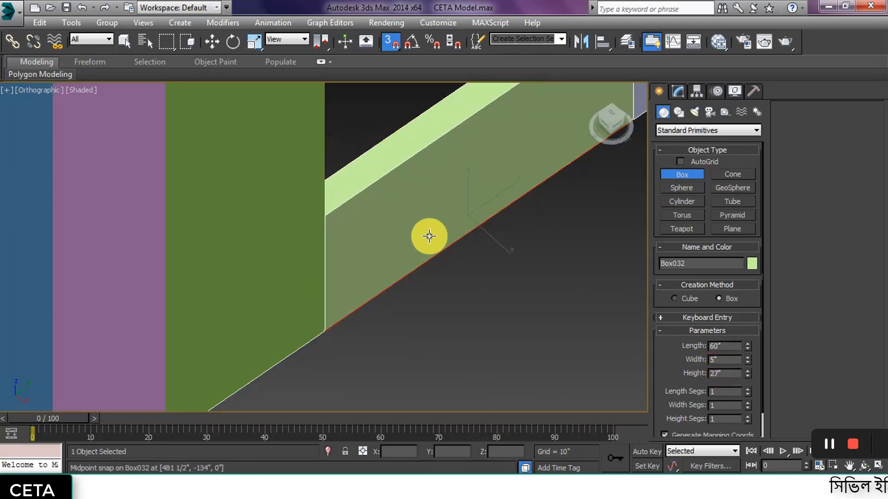
pyautogui.doubleClick(728, 375)
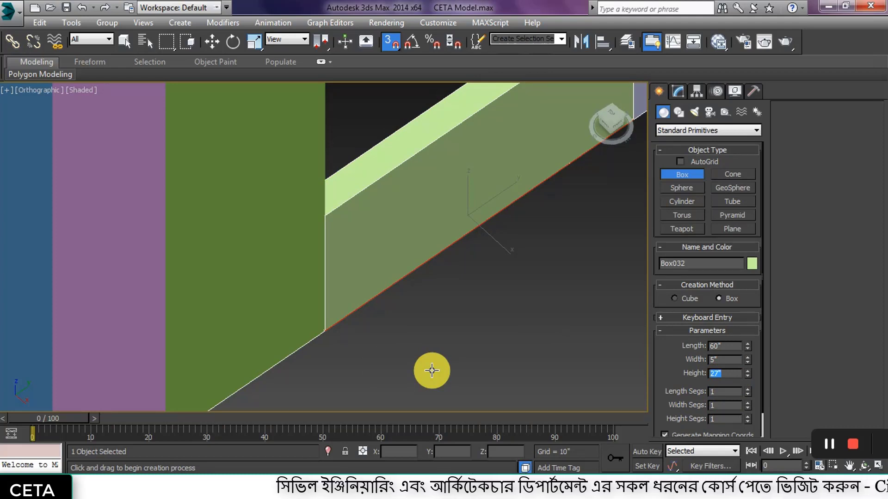
pyautogui.write('2')
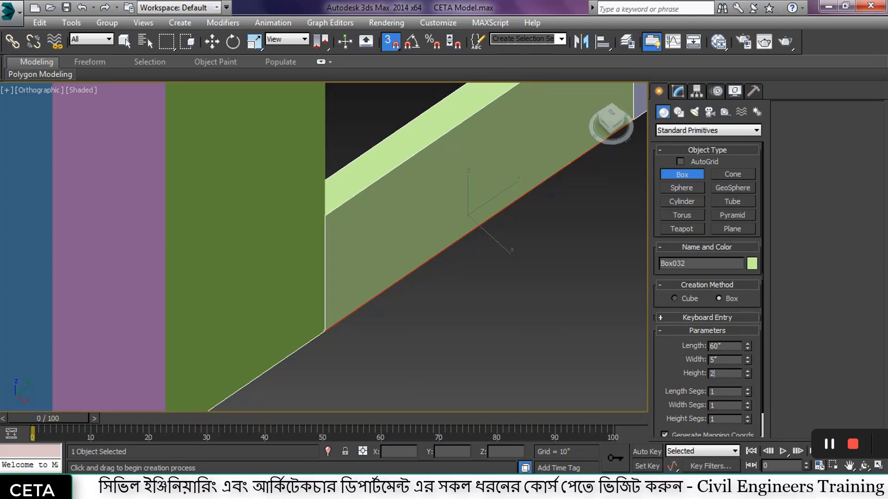
pyautogui.write("'6")
pyautogui.press('Return')
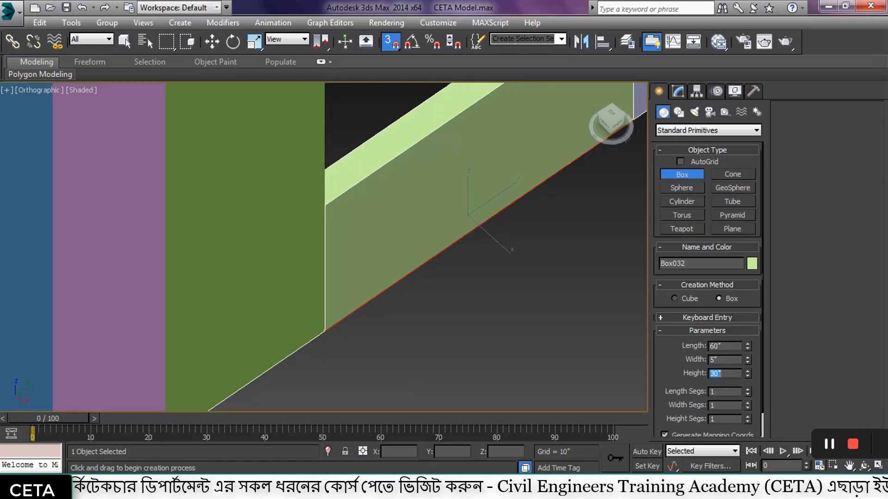
# Copy the light-green 60" sill box vertically above itself as a single independent copy.
pyautogui.click(218, 40)
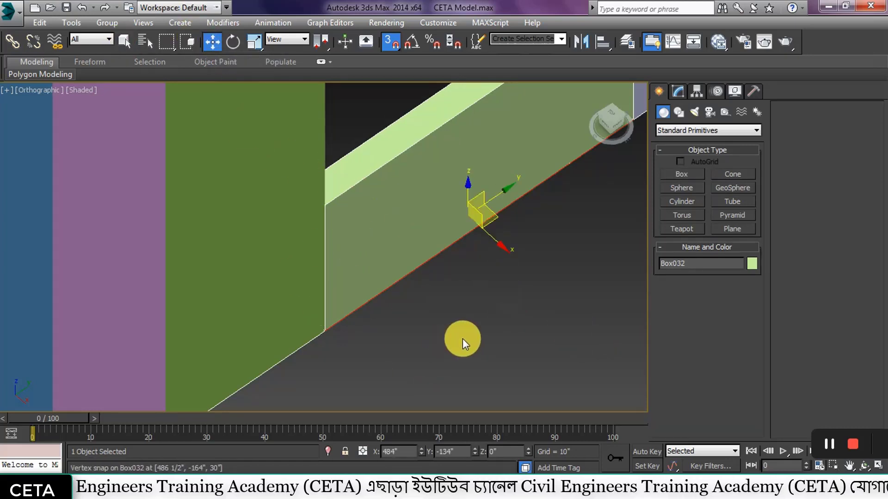
pyautogui.press('s')
pyautogui.moveTo(484, 298); pyautogui.dragTo(440, 402, button='middle')
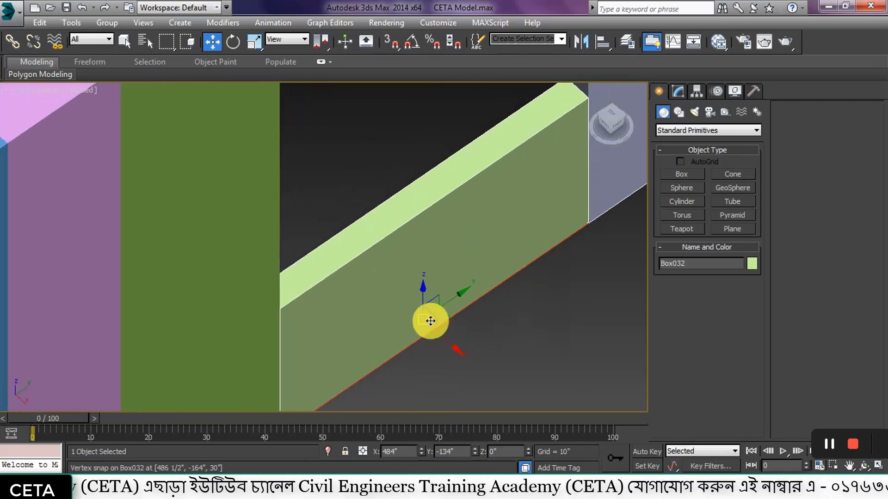
pyautogui.keyDown('shift'); pyautogui.moveTo(424, 295); pyautogui.dragTo(411, 120); pyautogui.keyUp('shift')
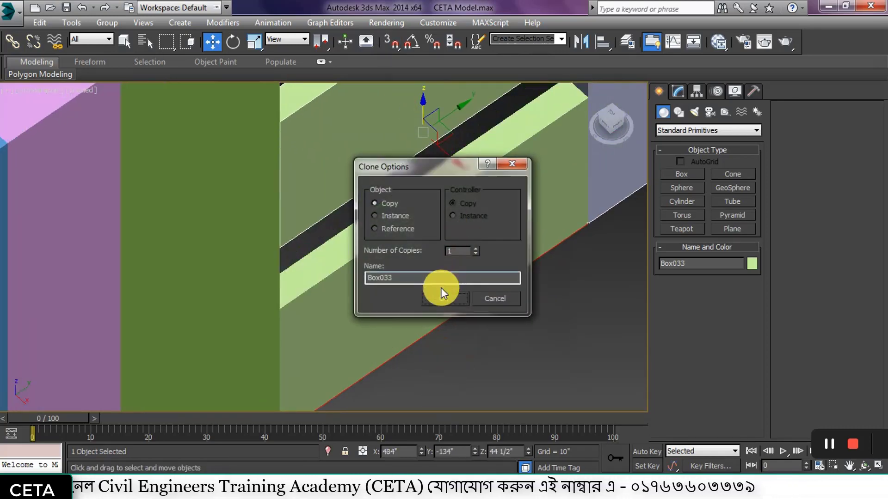
pyautogui.click(440, 300)
# Snap the copied light-green box upward so its top edge aligns with the tops of the adjoining walls.
pyautogui.moveTo(499, 247); pyautogui.dragTo(489, 354, button='middle')
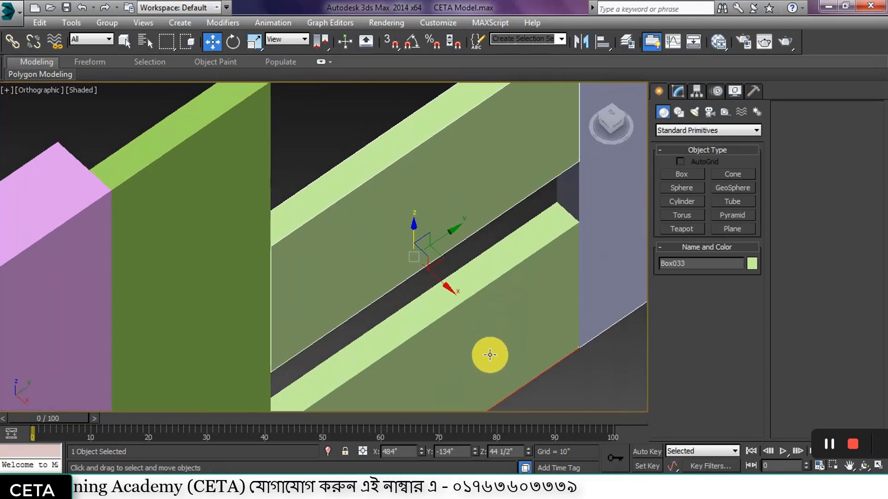
pyautogui.moveTo(440, 294); pyautogui.dragTo(387, 402, button='middle')
pyautogui.moveTo(475, 222); pyautogui.dragTo(432, 297, button='middle')
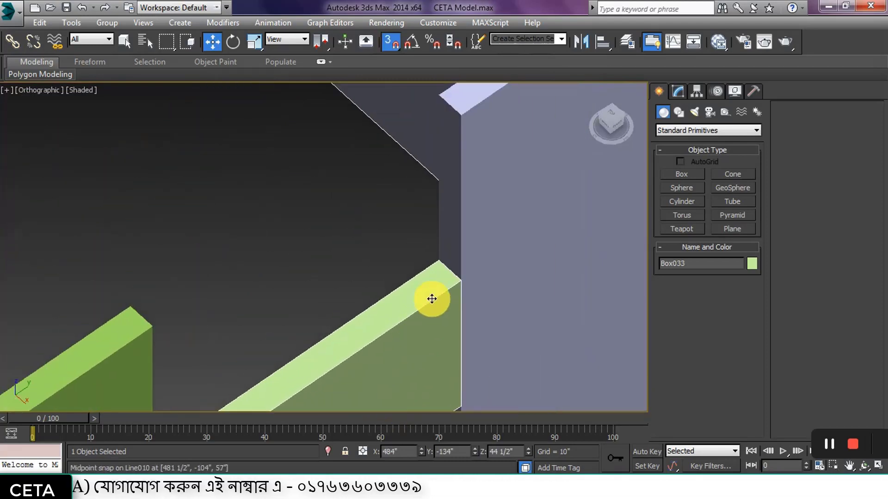
pyautogui.press('s')
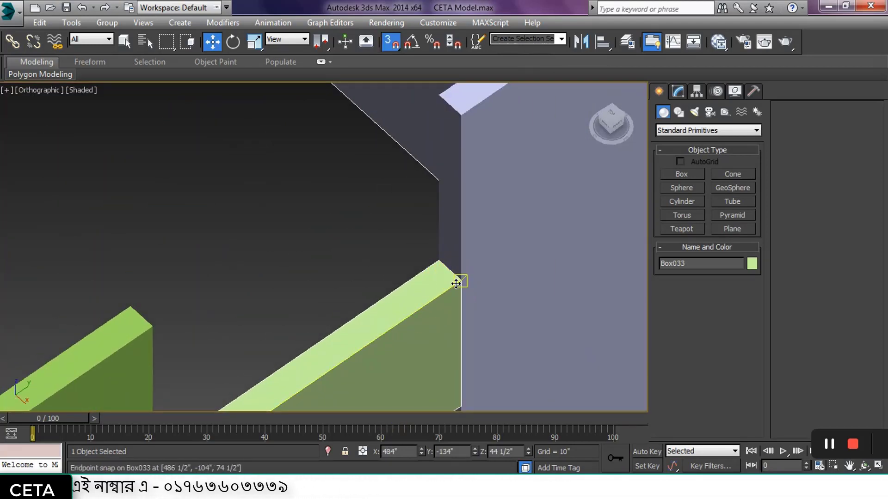
pyautogui.moveTo(456, 284); pyautogui.dragTo(457, 123)
pyautogui.click(383, 356)
pyautogui.scroll(-6, 413, 296)
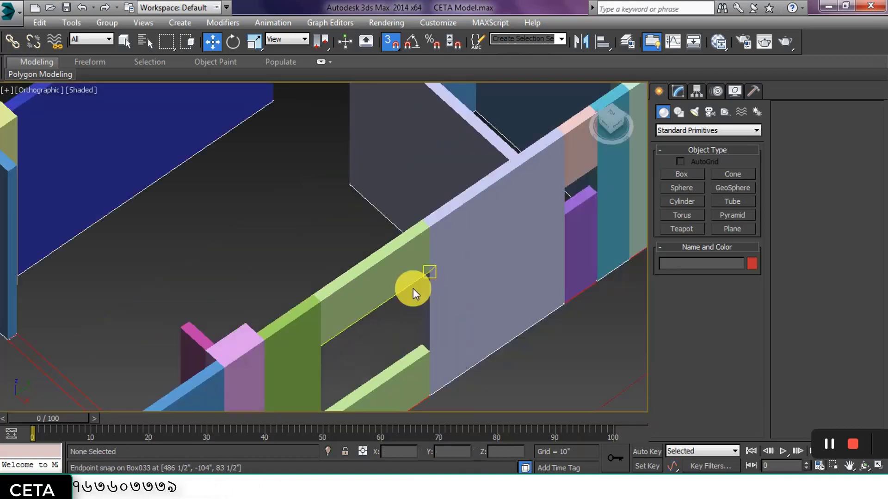
# Select all the wall boxes together from the front view and assign them the grey custom object colour.
pyautogui.keyDown('alt'); pyautogui.moveTo(406, 325); pyautogui.dragTo(495, 322, button='middle'); pyautogui.keyUp('alt')
pyautogui.moveTo(383, 393); pyautogui.dragTo(451, 277, button='middle')
pyautogui.keyDown('alt'); pyautogui.moveTo(332, 275); pyautogui.dragTo(338, 250, button='middle'); pyautogui.keyUp('alt')
pyautogui.press('f')
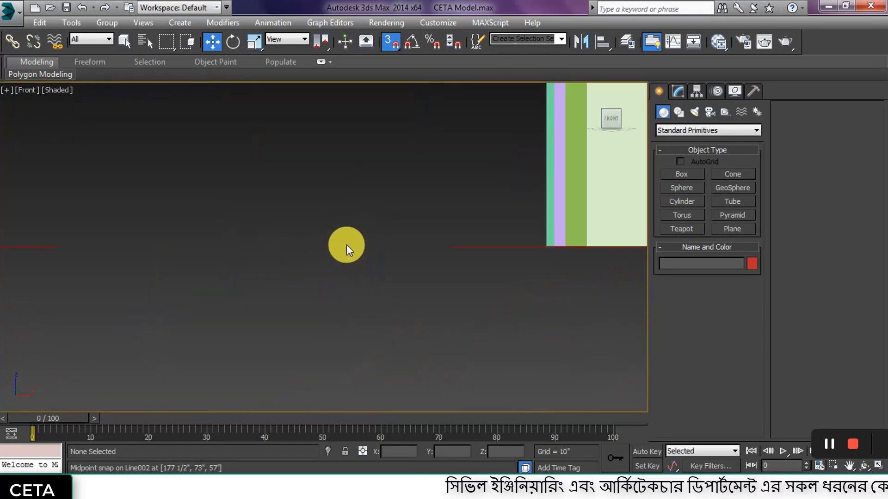
pyautogui.scroll(-5, 277, 283)
pyautogui.moveTo(448, 274); pyautogui.dragTo(359, 319, button='middle')
pyautogui.scroll(6, 393, 292)
pyautogui.moveTo(393, 292); pyautogui.dragTo(318, 295, button='middle')
pyautogui.scroll(-4, 307, 293)
pyautogui.scroll(2, 312, 295)
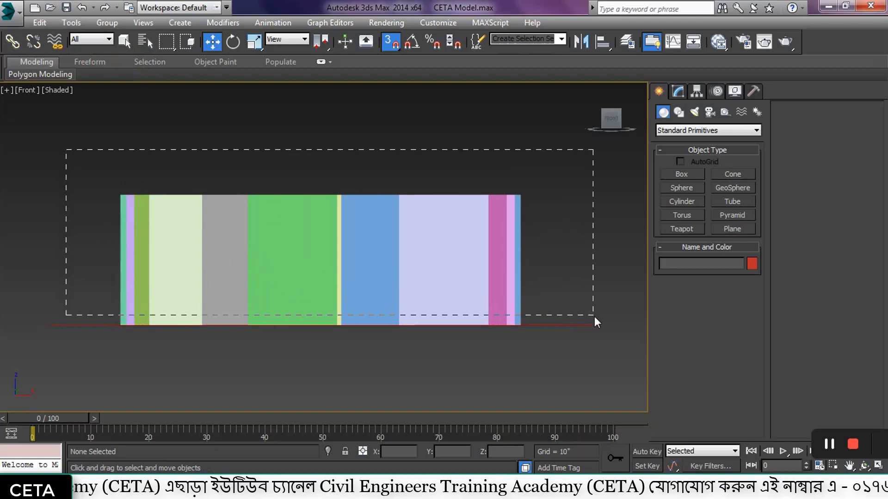
pyautogui.moveTo(595, 316); pyautogui.dragTo(612, 319)
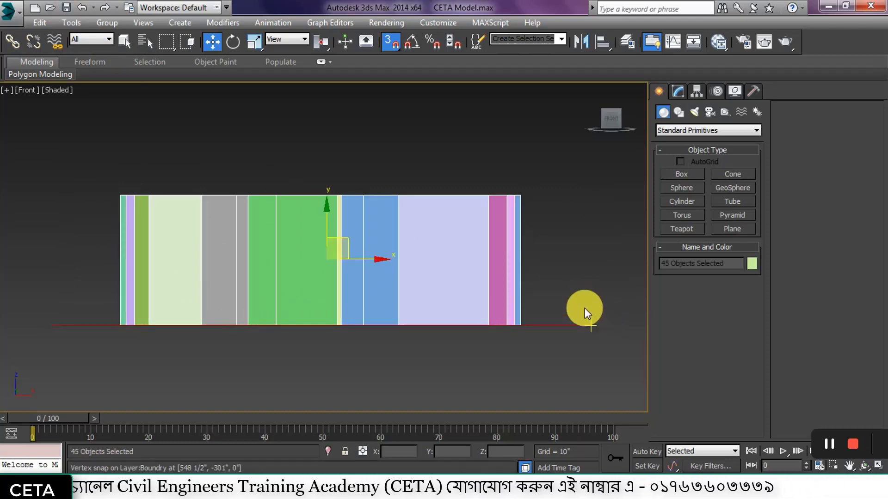
pyautogui.keyDown('alt'); pyautogui.moveTo(584, 308); pyautogui.dragTo(586, 358, button='middle'); pyautogui.keyUp('alt')
pyautogui.scroll(-4, 586, 358)
pyautogui.keyDown('alt'); pyautogui.moveTo(335, 310); pyautogui.dragTo(319, 283, button='middle'); pyautogui.keyUp('alt')
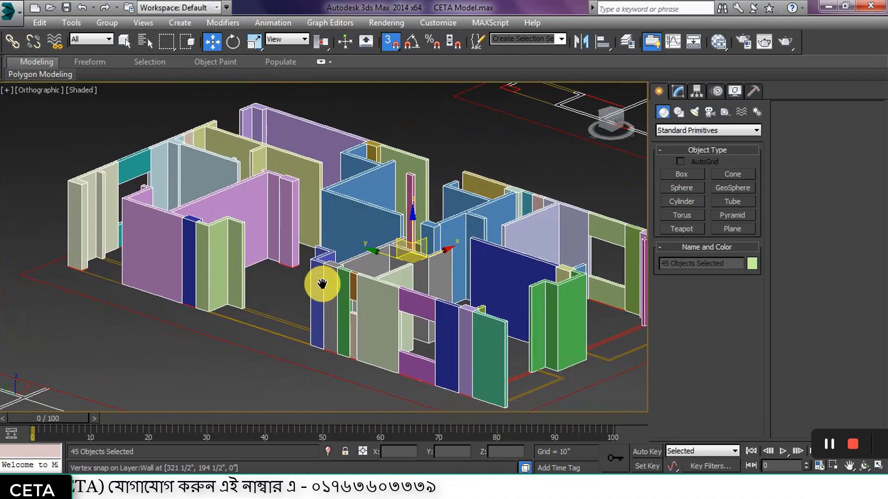
pyautogui.click(677, 91)
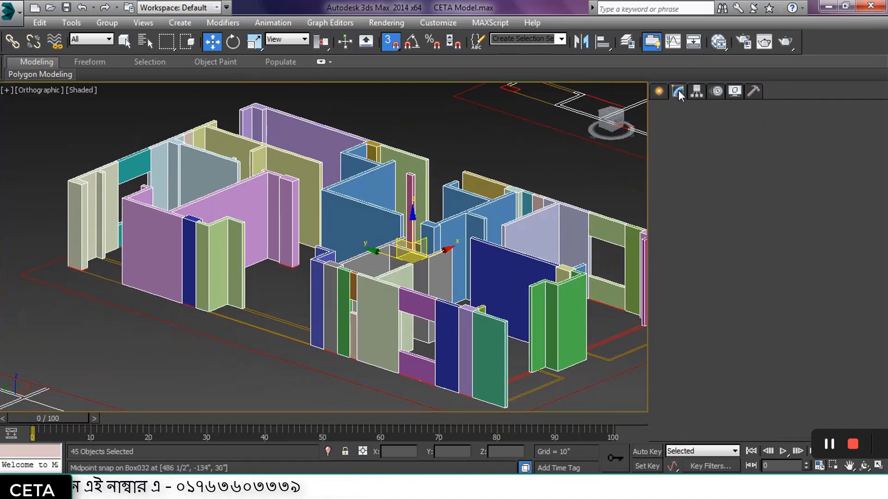
pyautogui.click(758, 109)
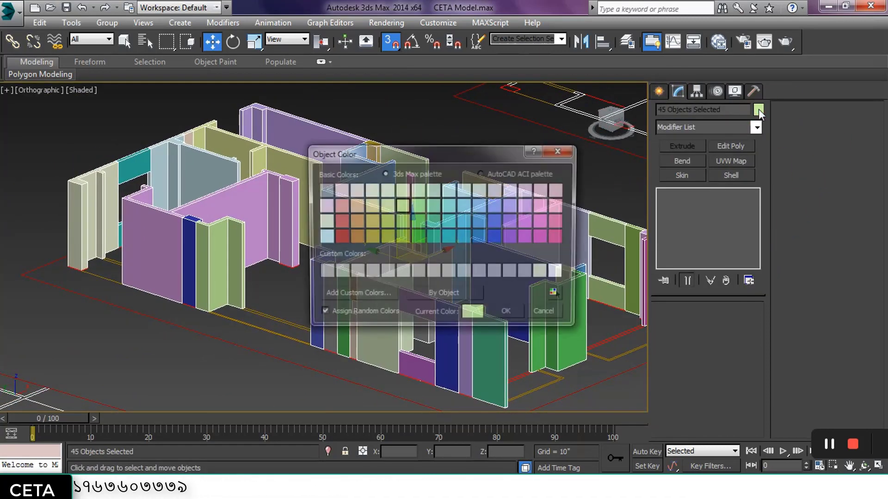
pyautogui.click(526, 272)
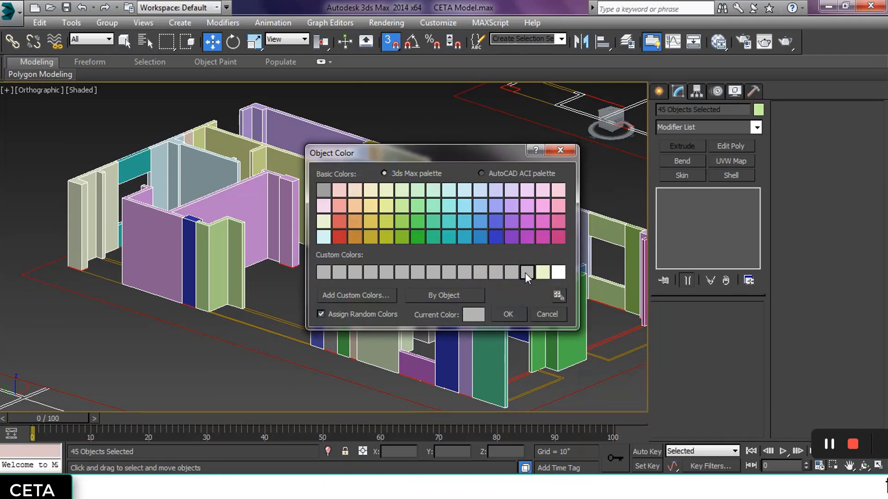
pyautogui.click(508, 315)
pyautogui.click(187, 376)
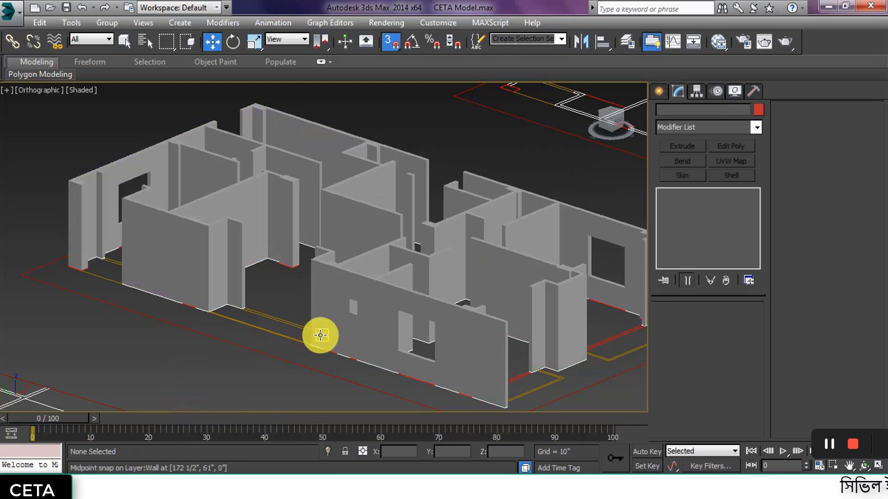
# Create an 86" by 5" box, about 59" high, on the red outline of the wide opening beside the stepped wall.
pyautogui.keyDown('alt'); pyautogui.moveTo(333, 341); pyautogui.dragTo(139, 323, button='middle'); pyautogui.keyUp('alt')
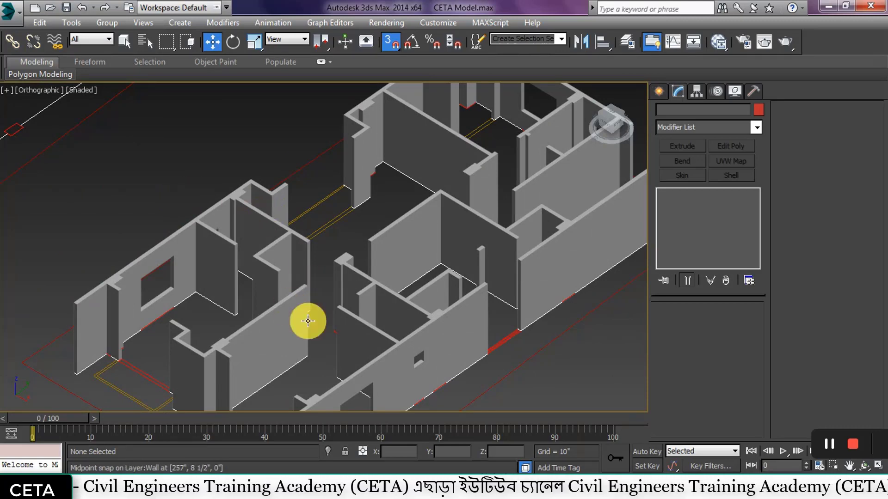
pyautogui.keyDown('alt'); pyautogui.moveTo(291, 349); pyautogui.dragTo(304, 285, button='middle'); pyautogui.keyUp('alt')
pyautogui.scroll(3, 281, 251)
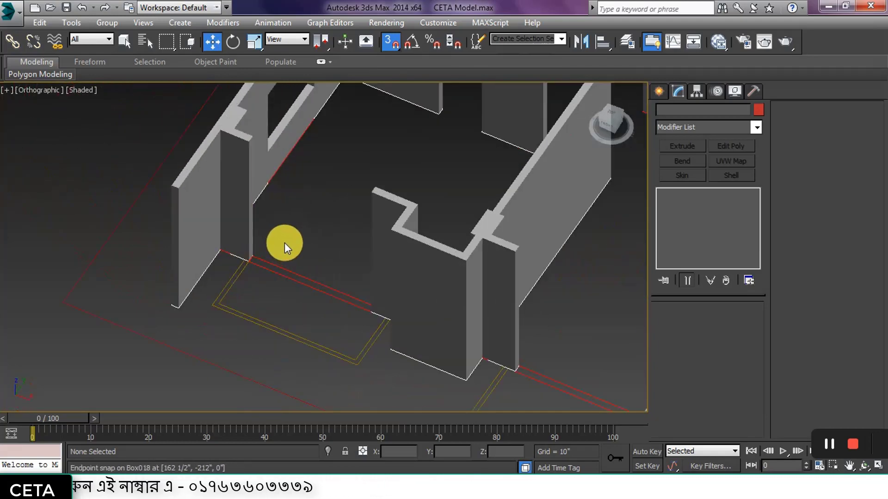
pyautogui.moveTo(285, 243); pyautogui.dragTo(283, 286, button='middle')
pyautogui.click(658, 91)
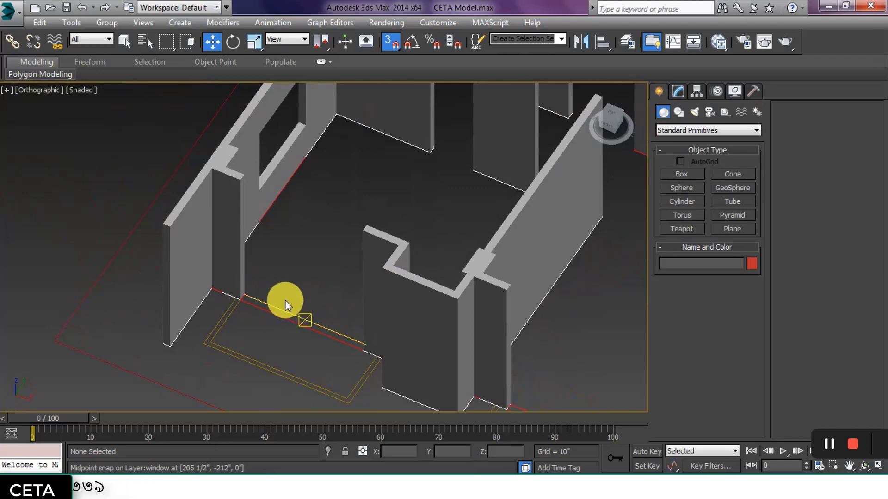
pyautogui.keyDown('alt'); pyautogui.moveTo(285, 301); pyautogui.dragTo(256, 298, button='middle'); pyautogui.keyUp('alt')
pyautogui.scroll(5, 256, 306)
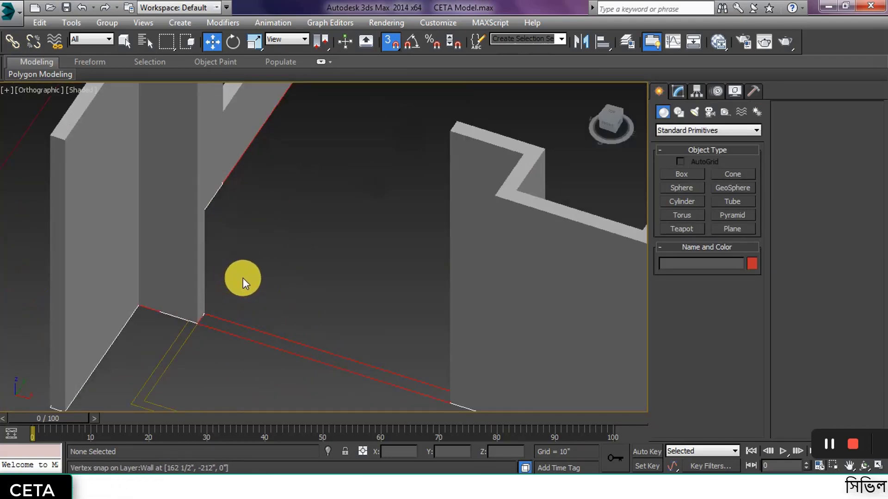
pyautogui.click(694, 175)
pyautogui.moveTo(204, 314); pyautogui.dragTo(450, 404)
pyautogui.click(376, 208)
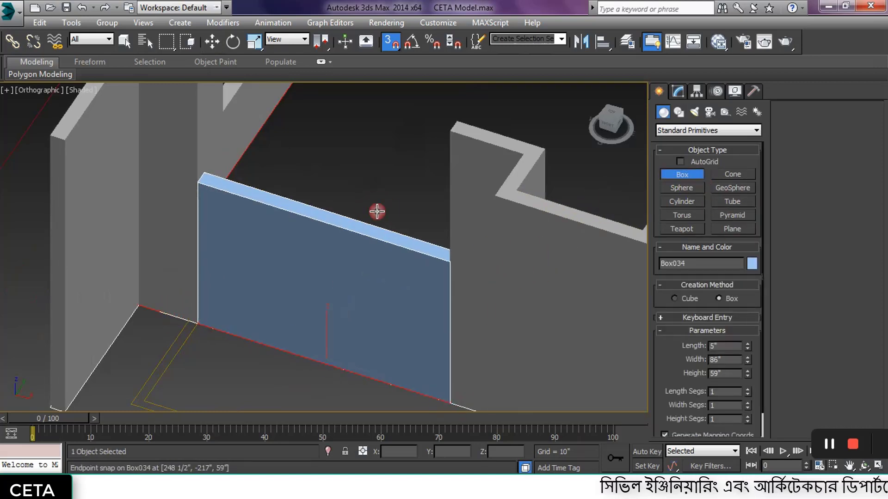
pyautogui.rightClick(390, 165)
# Set the light-blue box's height to 7'.
pyautogui.click(679, 92)
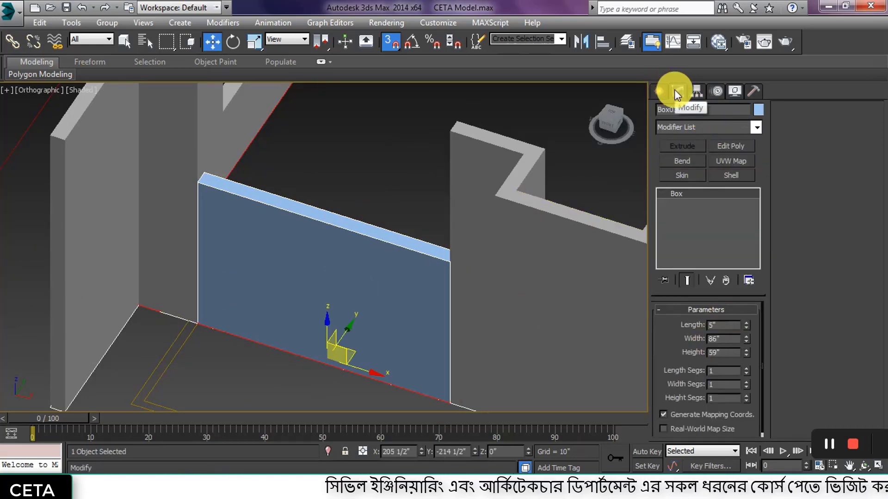
pyautogui.doubleClick(725, 353)
pyautogui.write('7')
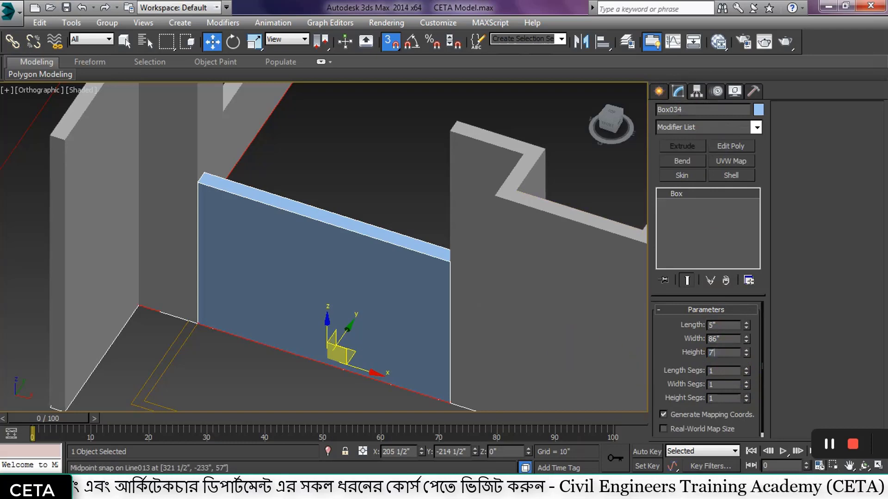
pyautogui.write('4')
pyautogui.press('Return')
# Create an 86" by 5" box on top of the light-blue box, 30" high up to the wall tops.
pyautogui.moveTo(396, 194); pyautogui.dragTo(362, 222, button='middle')
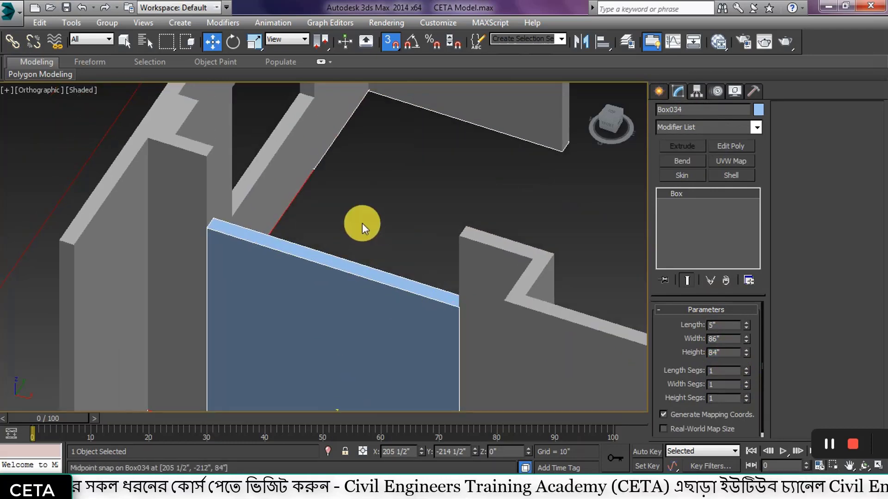
pyautogui.scroll(3, 362, 223)
pyautogui.click(659, 92)
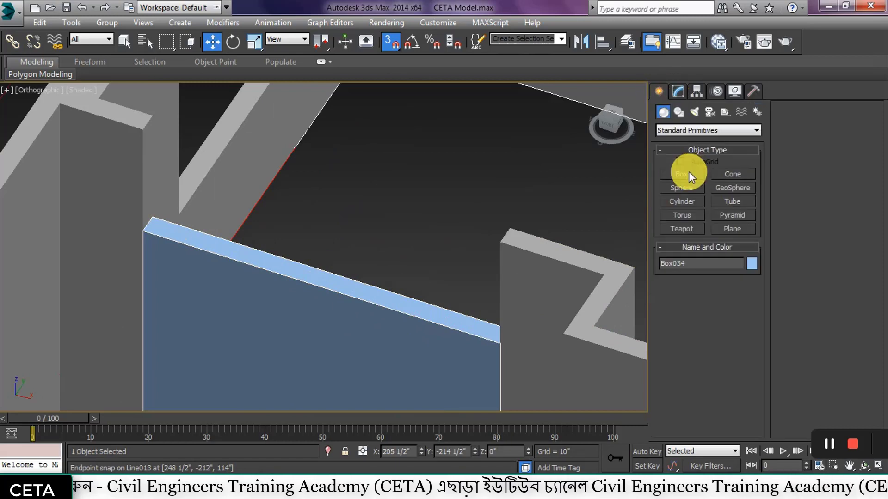
pyautogui.click(688, 175)
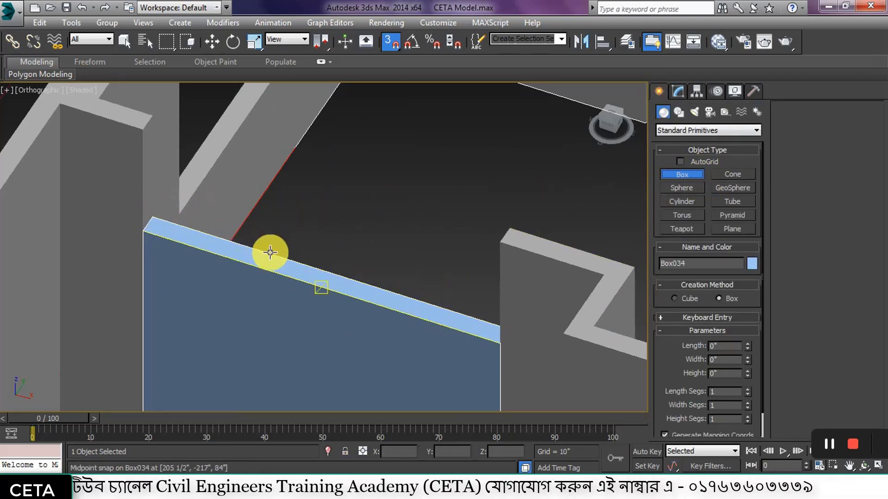
pyautogui.keyDown('alt'); pyautogui.moveTo(270, 252); pyautogui.dragTo(294, 174, button='middle'); pyautogui.keyUp('alt')
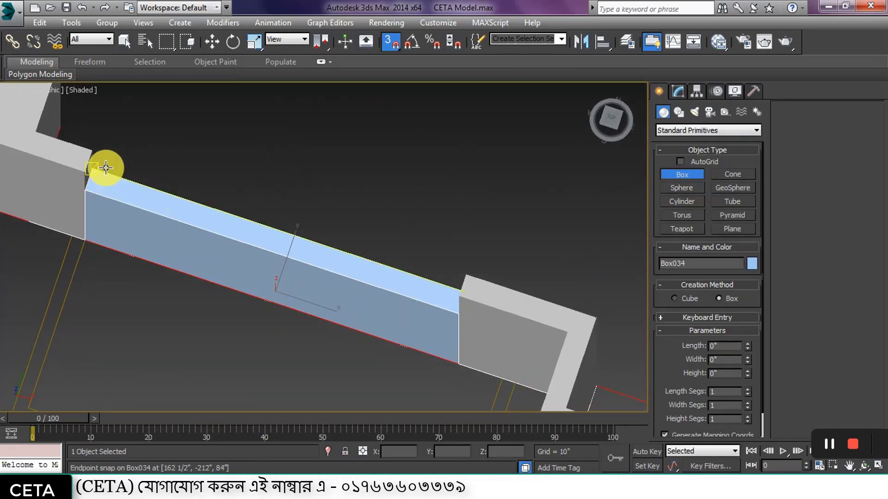
pyautogui.moveTo(105, 167); pyautogui.dragTo(453, 315)
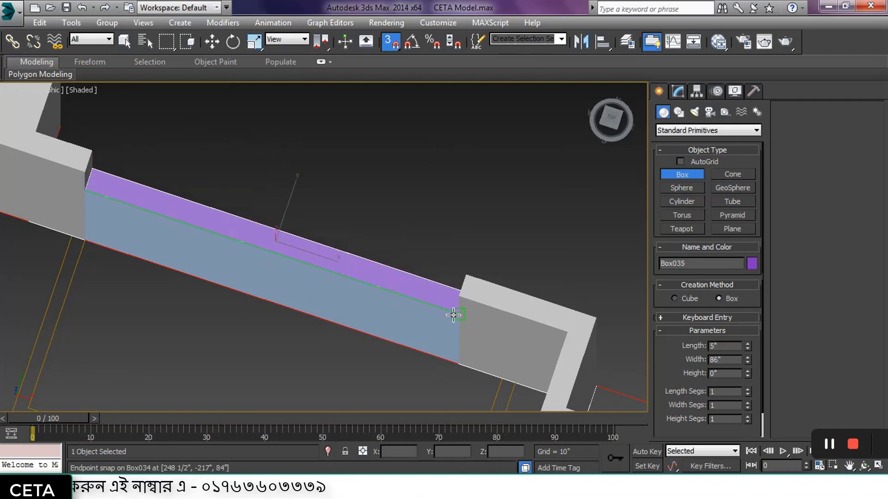
pyautogui.click(95, 153)
pyautogui.press('w')
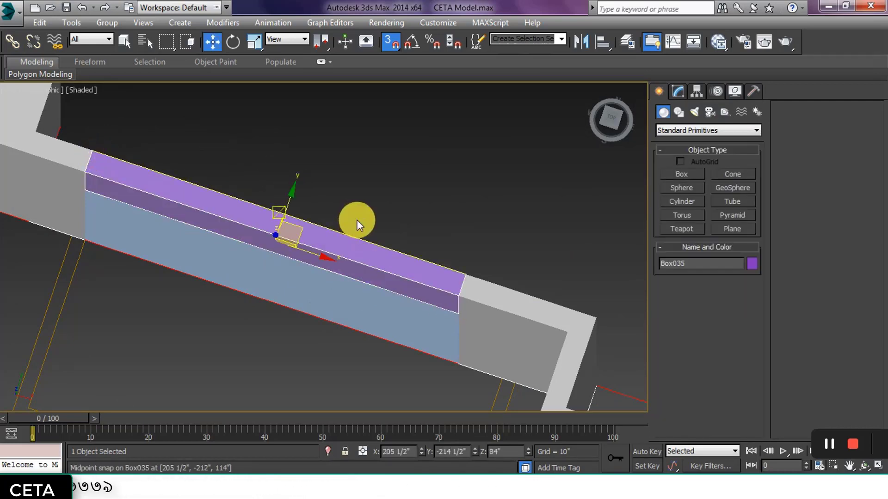
# Delete the light-blue spacer box beneath the purple box.
pyautogui.keyDown('alt'); pyautogui.moveTo(400, 262); pyautogui.dragTo(403, 208, button='middle'); pyautogui.keyUp('alt')
pyautogui.click(346, 336)
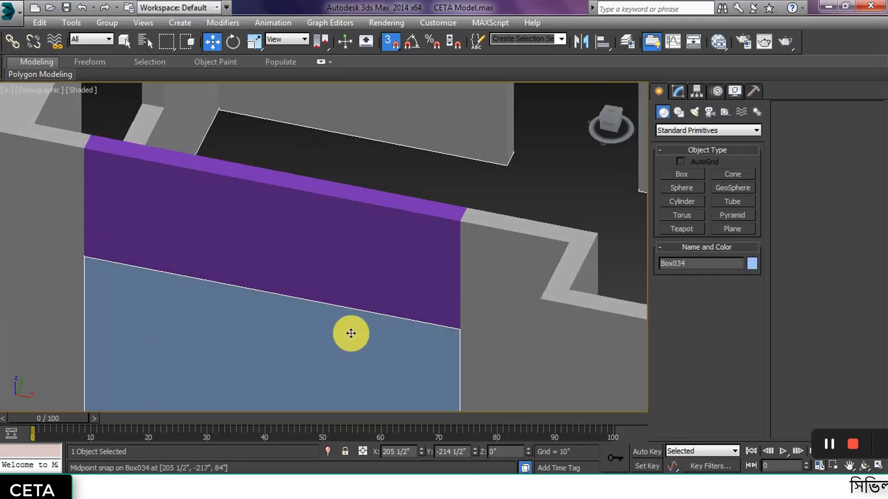
pyautogui.press('Delete')
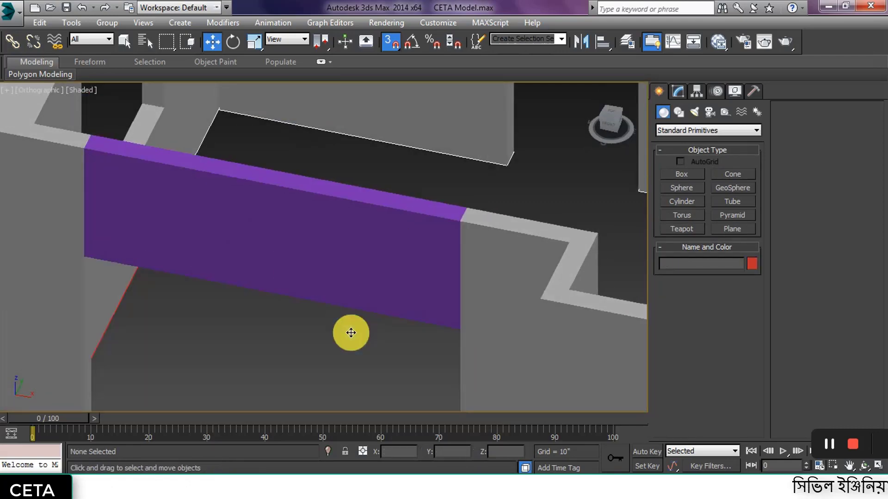
pyautogui.scroll(-4, 351, 330)
# Check the dimensions of the purple box above the opening.
pyautogui.click(359, 296)
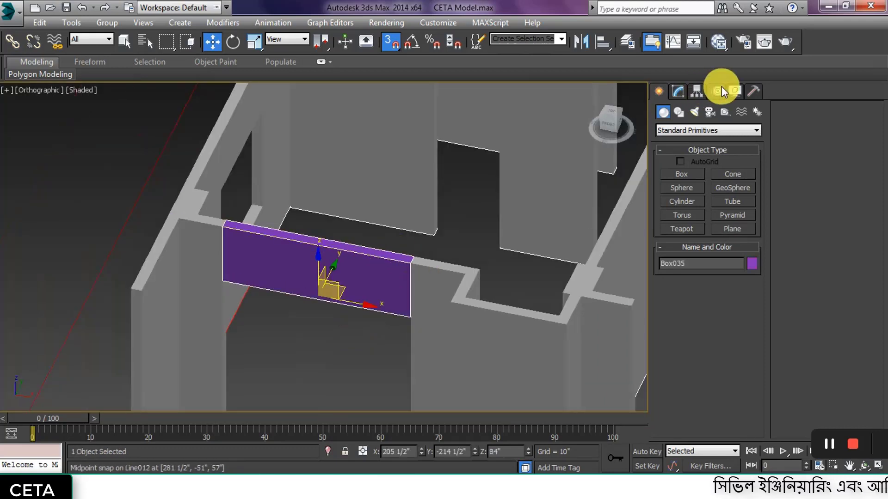
pyautogui.click(678, 91)
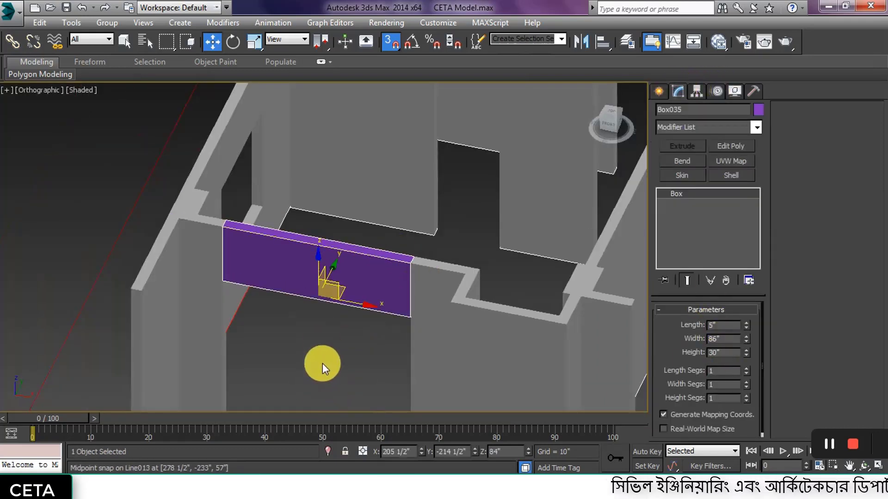
pyautogui.click(322, 345)
# Clone the purple box as a single copy about 195" along the X axis, into the neighbouring wide opening.
pyautogui.scroll(-4, 322, 345)
pyautogui.keyDown('alt'); pyautogui.moveTo(369, 313); pyautogui.dragTo(478, 291, button='middle'); pyautogui.keyUp('alt')
pyautogui.scroll(3, 287, 321)
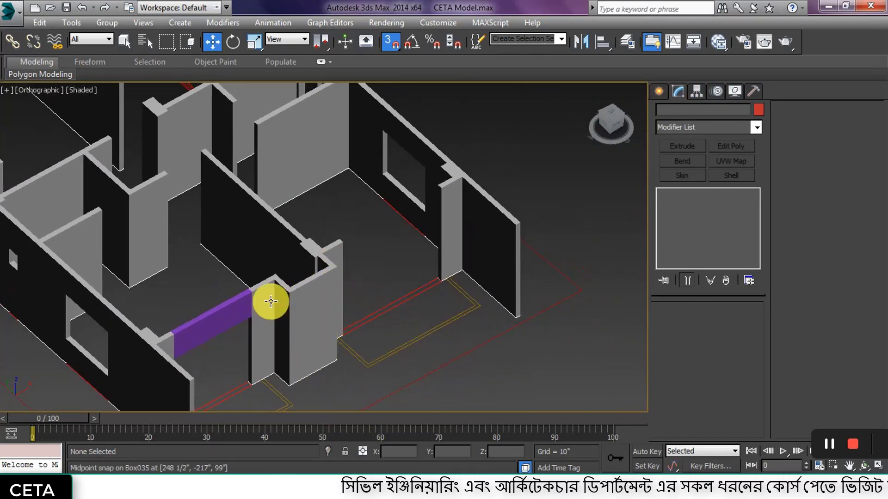
pyautogui.scroll(4, 308, 287)
pyautogui.scroll(-2, 309, 287)
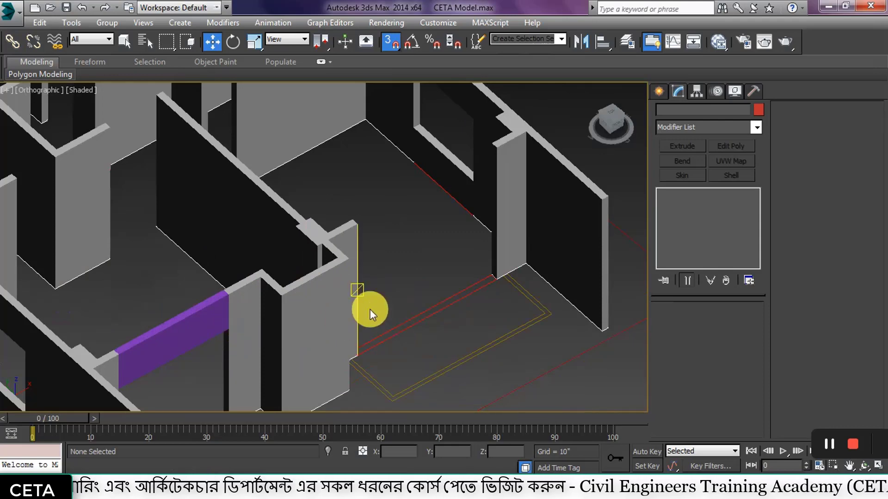
pyautogui.scroll(5, 417, 315)
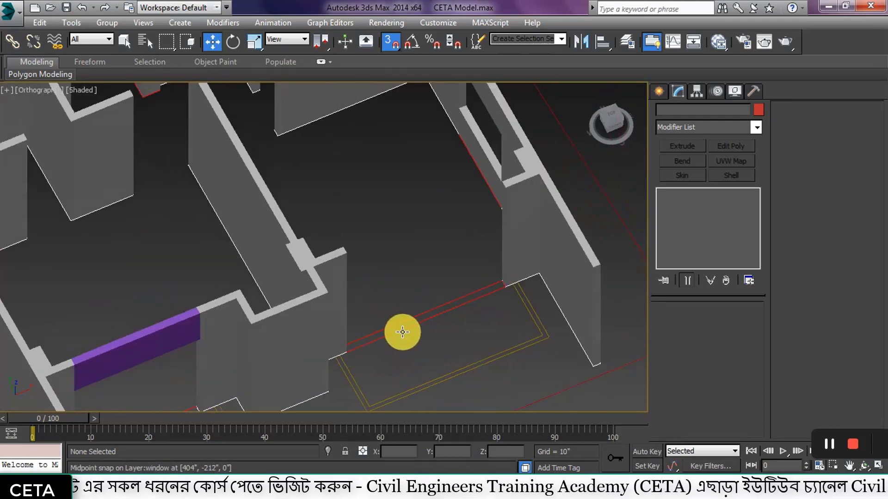
pyautogui.moveTo(445, 326); pyautogui.dragTo(386, 308, button='middle')
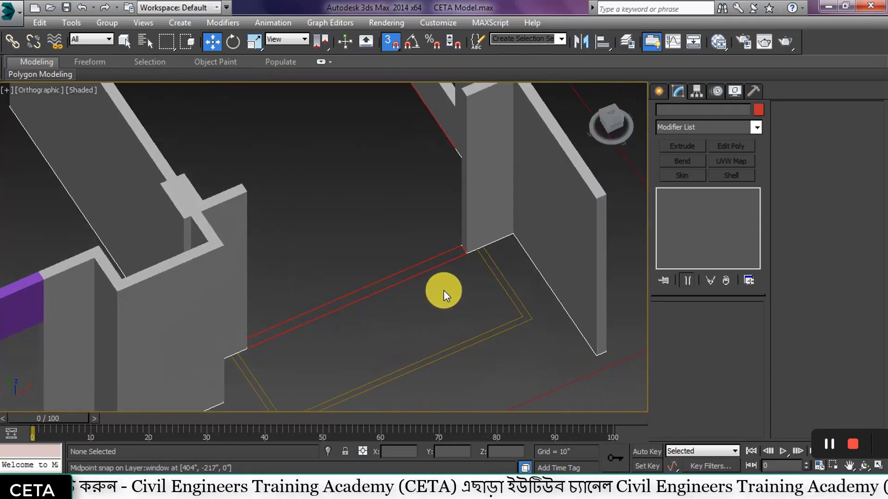
pyautogui.click(660, 91)
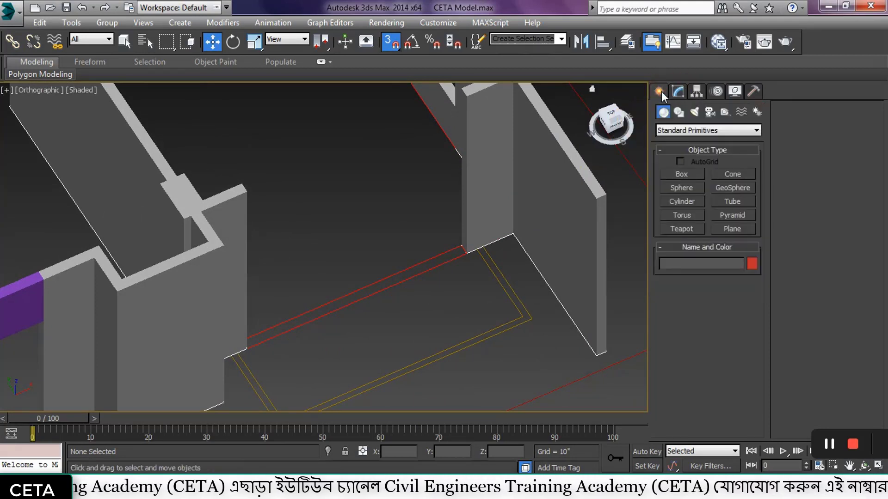
pyautogui.moveTo(301, 312); pyautogui.dragTo(438, 280, button='middle')
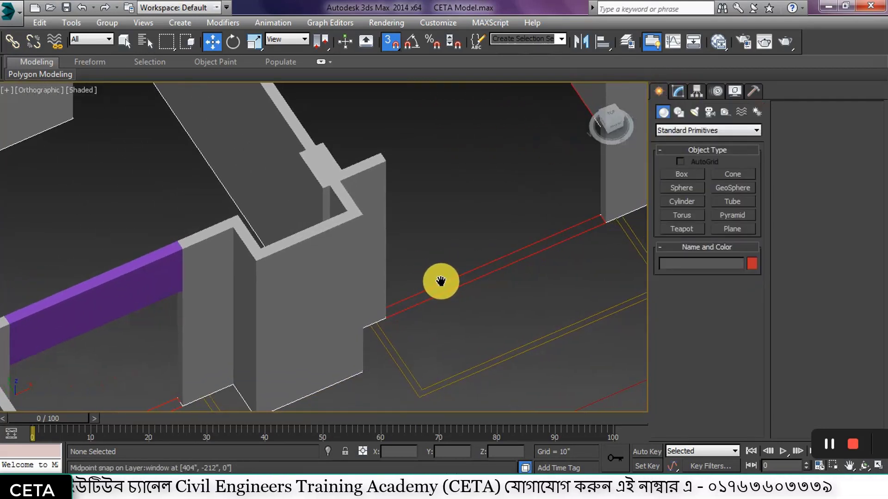
pyautogui.click(134, 286)
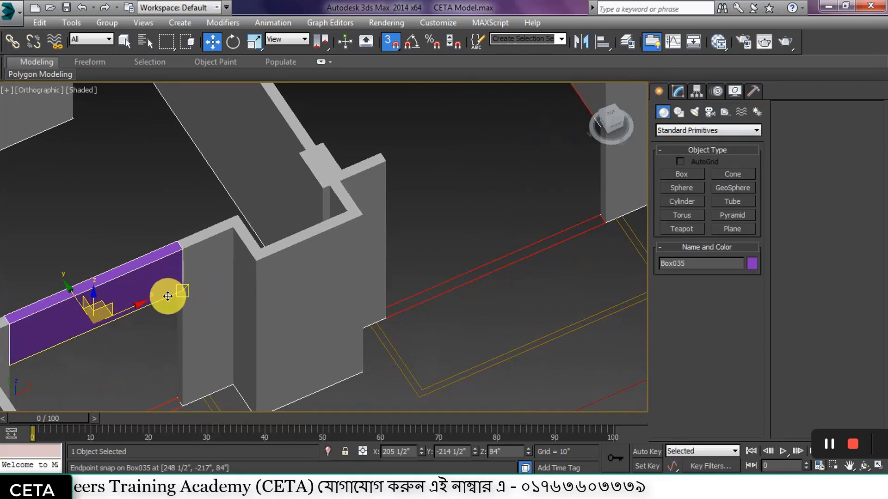
pyautogui.press('s')
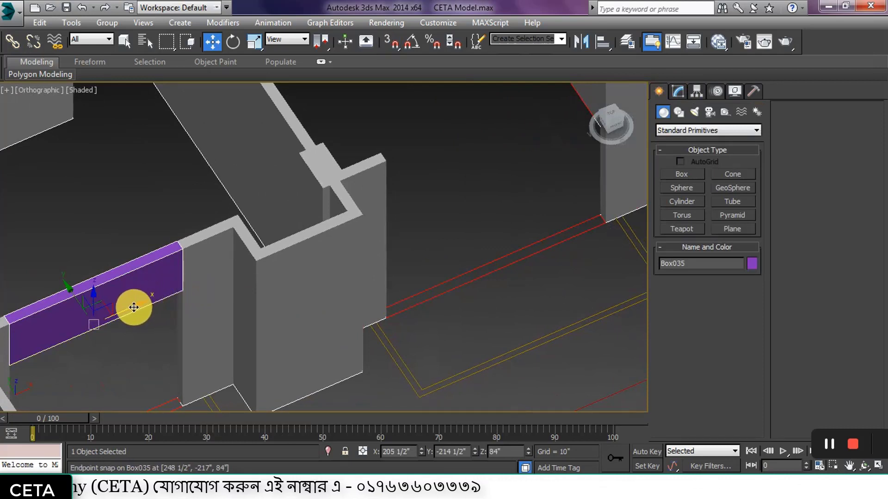
pyautogui.keyDown('shift'); pyautogui.moveTo(128, 308); pyautogui.dragTo(535, 158); pyautogui.keyUp('shift')
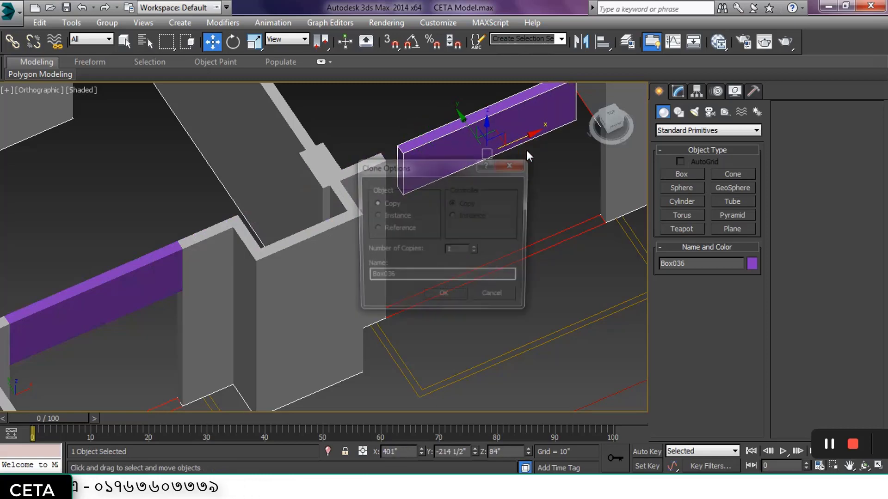
pyautogui.click(439, 305)
# Snap the copied box's upper front end corner onto the matching corner of the wall end beside the opening.
pyautogui.moveTo(425, 185); pyautogui.dragTo(358, 305, button='middle')
pyautogui.scroll(5, 329, 283)
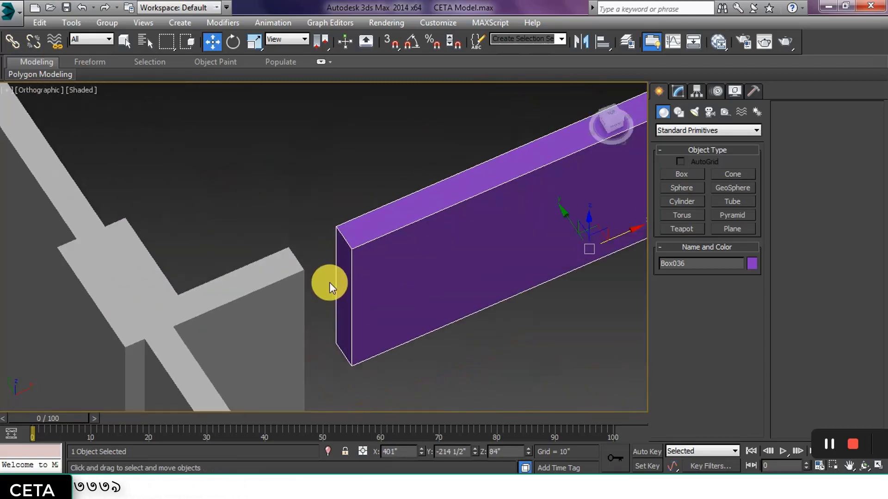
pyautogui.press('s')
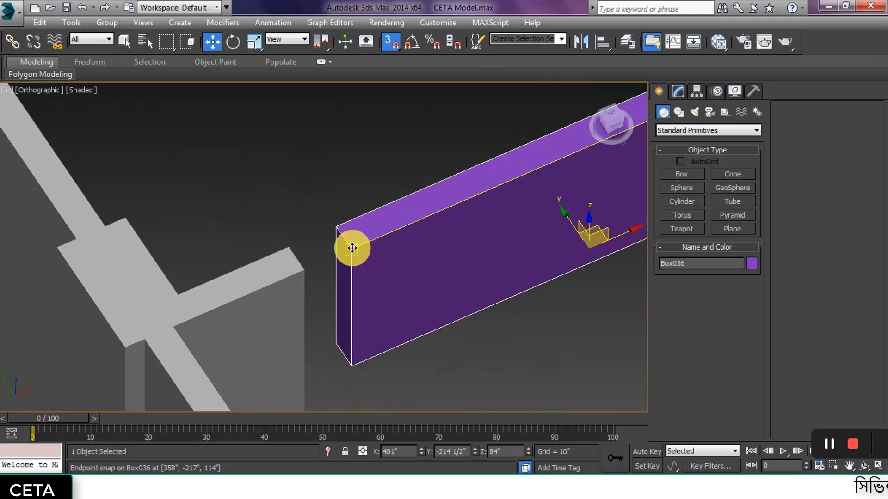
pyautogui.moveTo(352, 248); pyautogui.dragTo(304, 271)
pyautogui.scroll(-2, 272, 318)
pyautogui.keyDown('alt'); pyautogui.moveTo(420, 290); pyautogui.dragTo(238, 264, button='middle'); pyautogui.keyUp('alt')
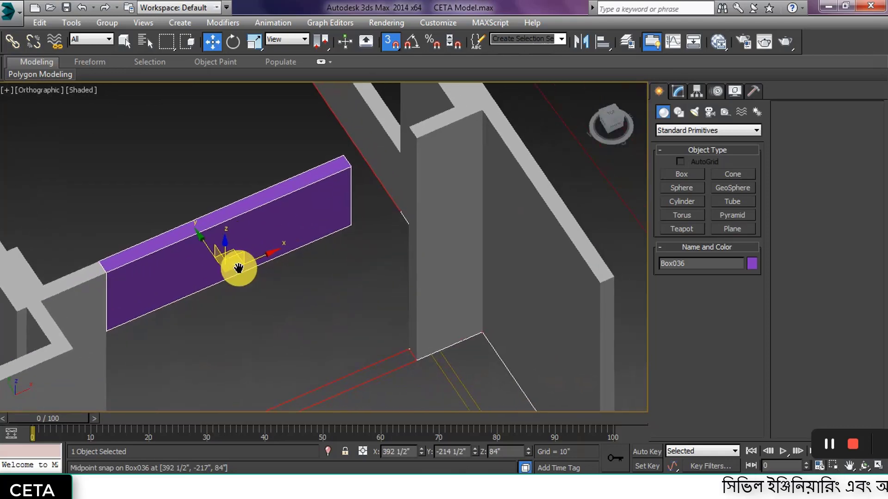
pyautogui.keyDown('alt'); pyautogui.moveTo(317, 303); pyautogui.dragTo(343, 248, button='middle'); pyautogui.keyUp('alt')
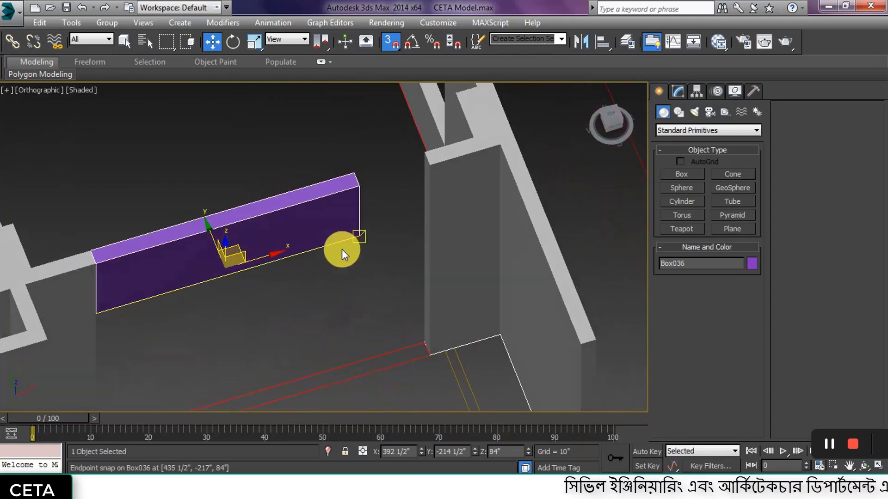
# Try to adjust the copied box's length and width parameters to span the gap.
pyautogui.click(678, 90)
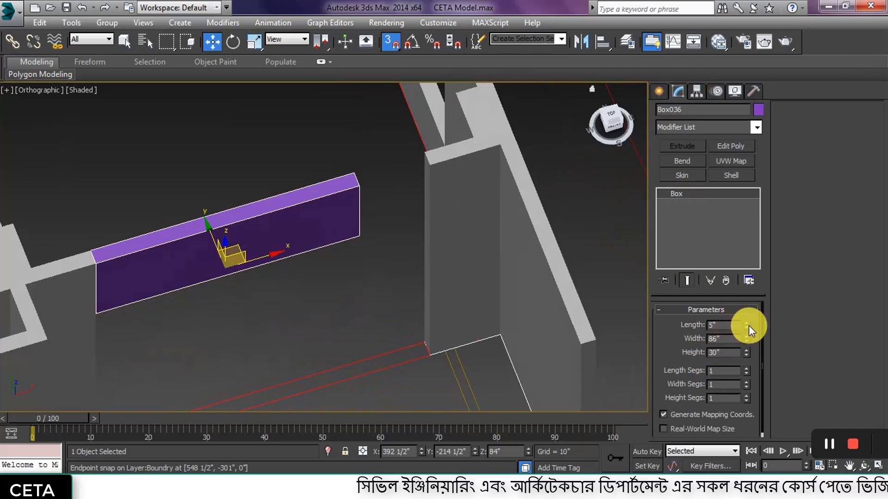
pyautogui.moveTo(748, 324); pyautogui.dragTo(742, 228)
pyautogui.hotkey('ctrl', 'z')
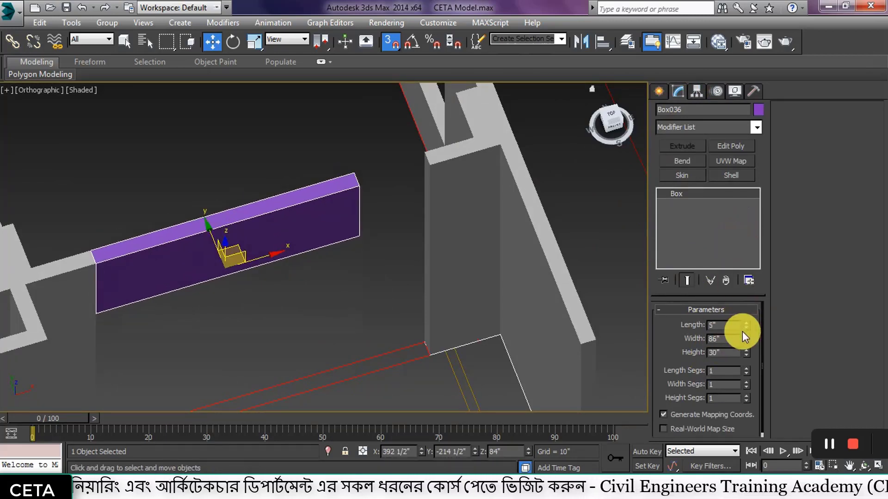
pyautogui.moveTo(747, 336)
pyautogui.mouseDown()
pyautogui.moveTo(754, 314)
pyautogui.moveTo(753, 321)
pyautogui.mouseUp()
pyautogui.click(347, 316)
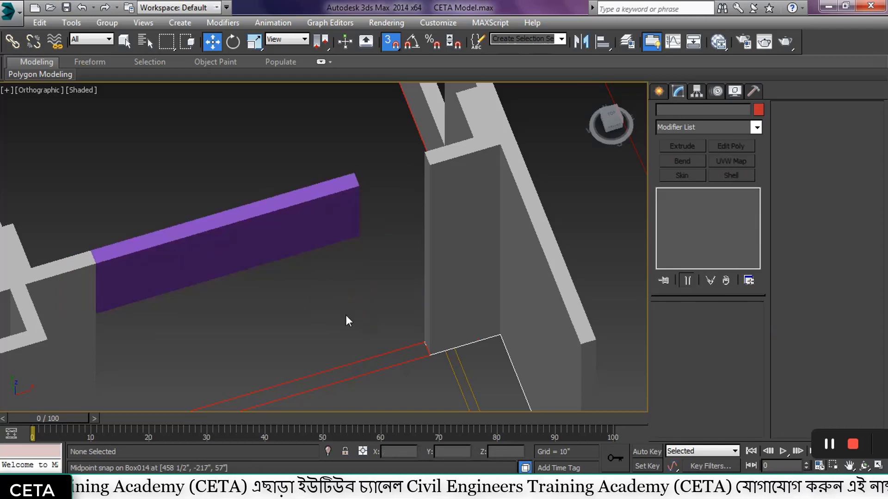
# Recolour both purple boxes above the two wide openings with the custom wall grey.
pyautogui.click(222, 258)
pyautogui.rightClick(268, 232)
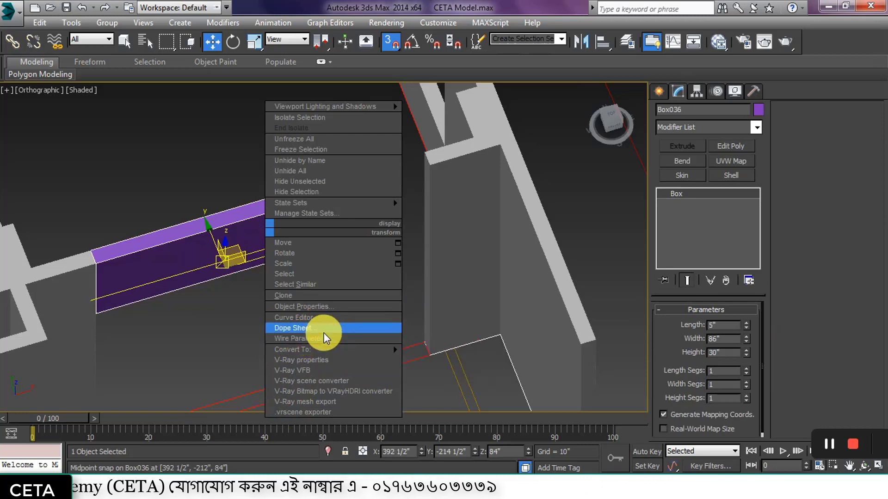
pyautogui.moveTo(340, 350)
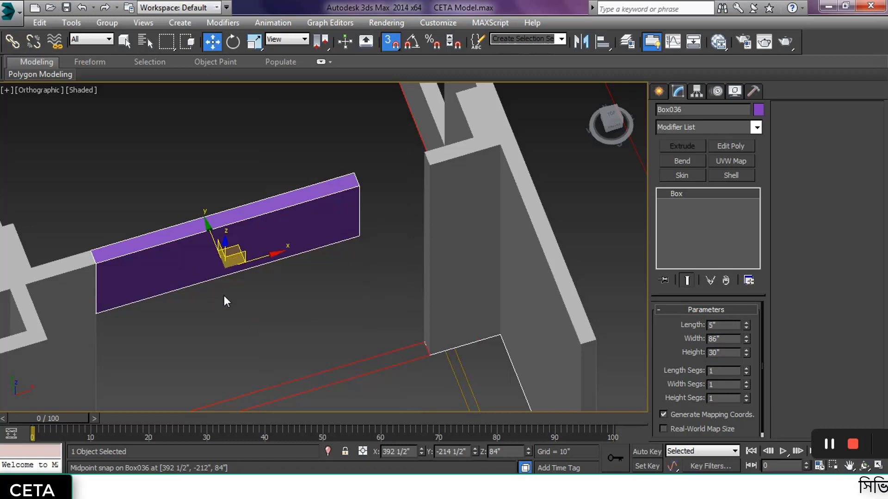
pyautogui.scroll(-5, 224, 296)
pyautogui.scroll(5, 229, 284)
pyautogui.keyDown('ctrl'); pyautogui.click(198, 284); pyautogui.keyUp('ctrl')
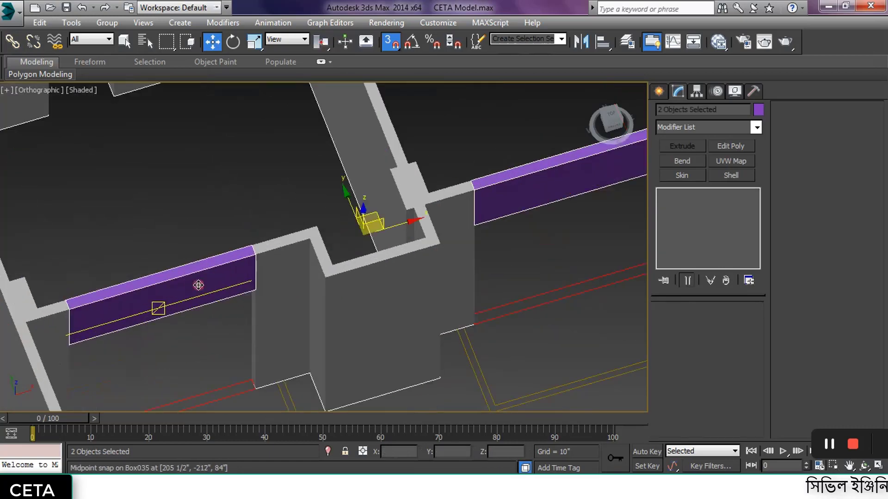
pyautogui.click(758, 109)
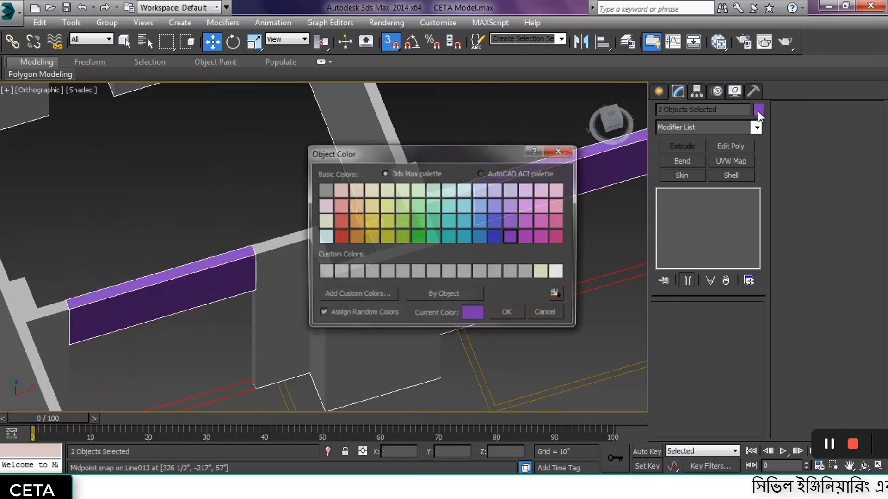
pyautogui.click(522, 271)
pyautogui.click(522, 272)
pyautogui.click(527, 257)
# Convert the copied box above the second wide opening to an Editable Poly.
pyautogui.moveTo(595, 327); pyautogui.dragTo(324, 305, button='middle')
pyautogui.click(324, 304)
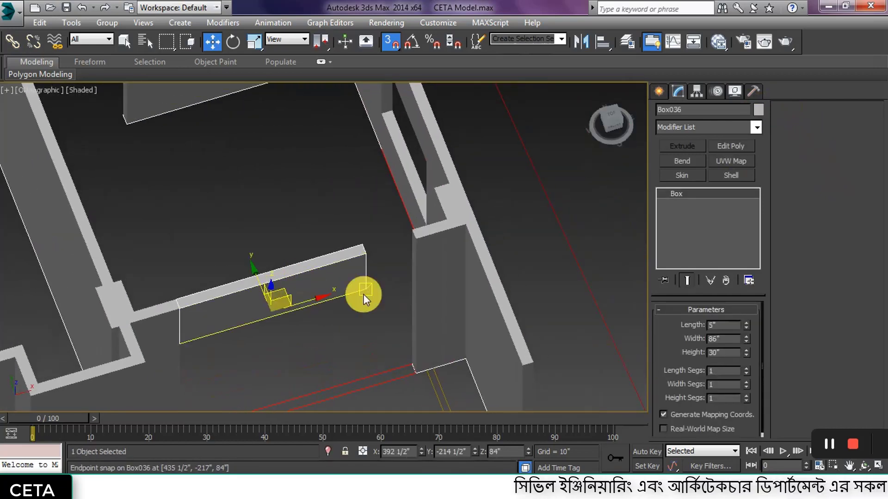
pyautogui.click(369, 353)
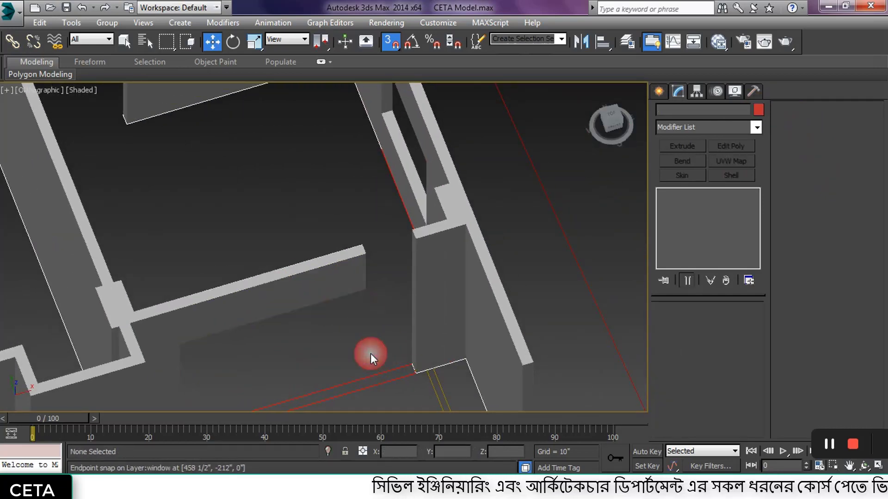
pyautogui.click(335, 274)
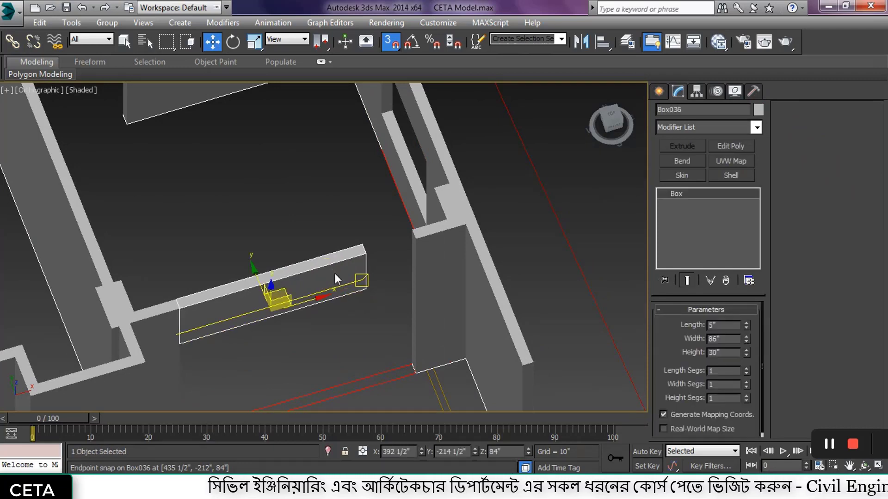
pyautogui.rightClick(335, 273)
pyautogui.moveTo(356, 391)
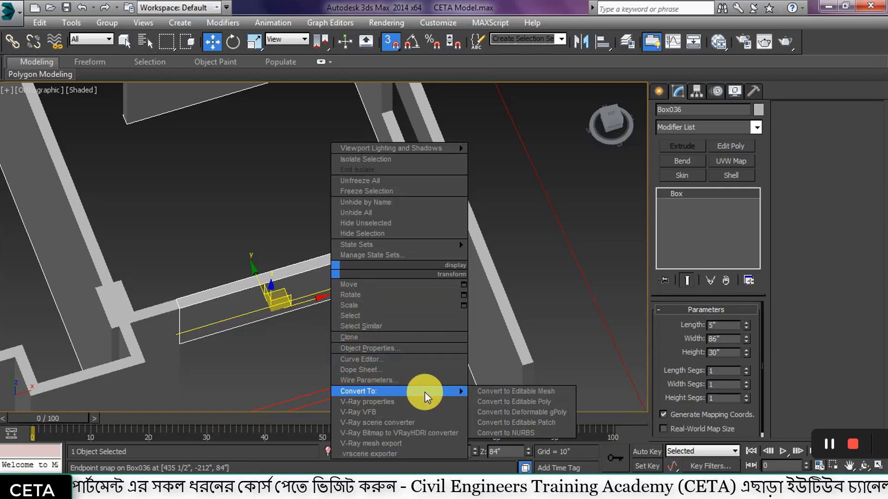
pyautogui.click(502, 403)
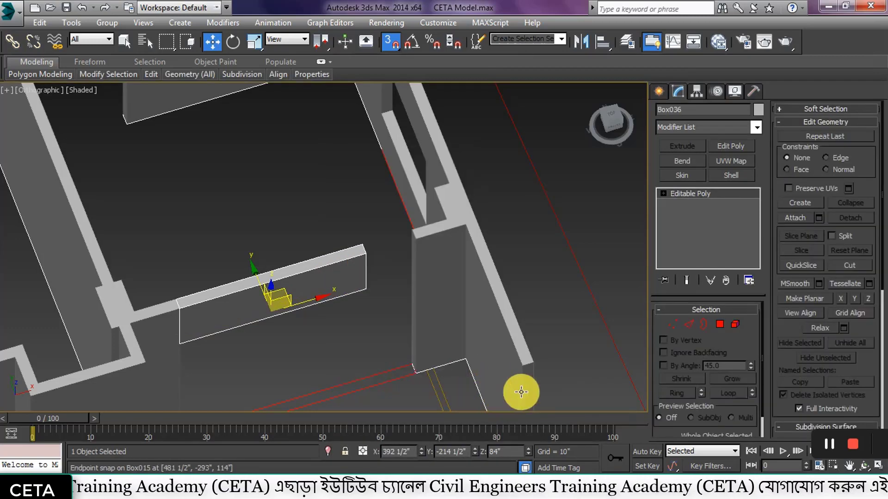
pyautogui.moveTo(650, 310); pyautogui.dragTo(767, 307)
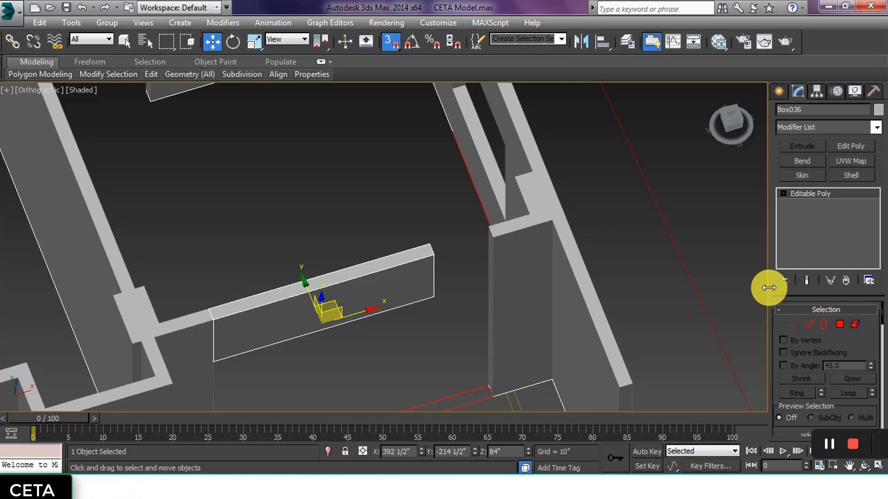
pyautogui.moveTo(769, 287); pyautogui.dragTo(735, 291)
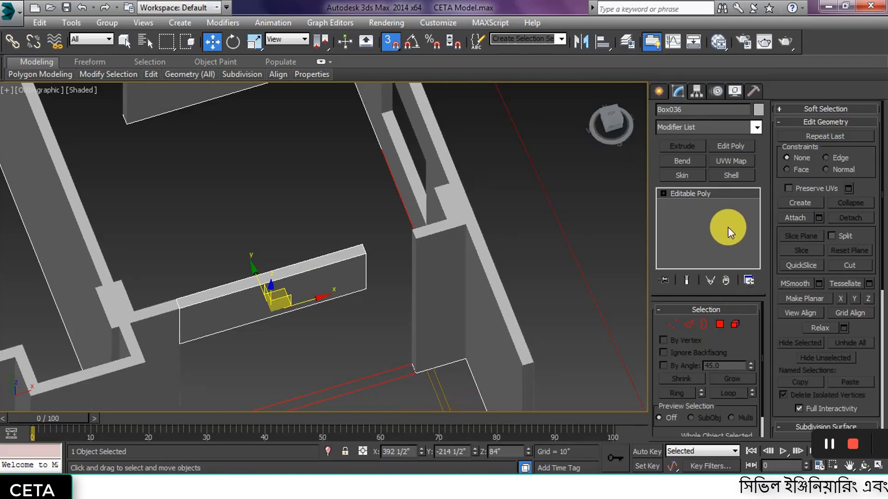
pyautogui.click(735, 344)
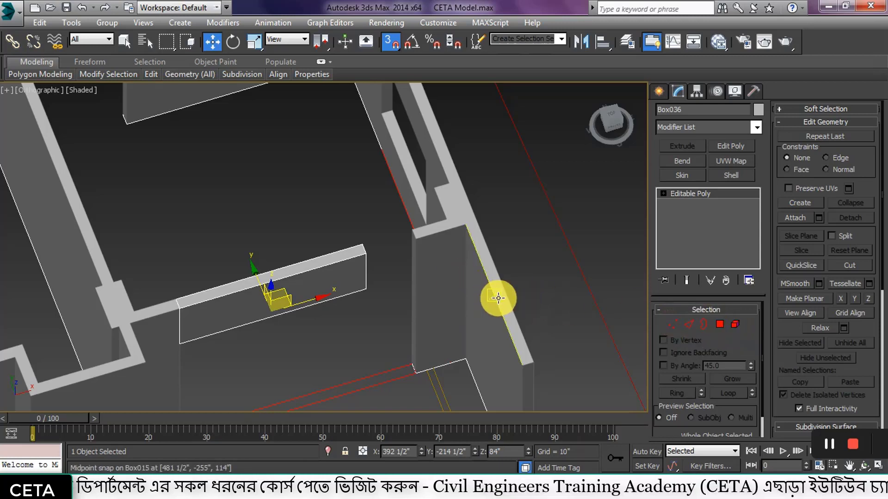
# Select the four vertices at the free end of the copied box above the second wide opening.
pyautogui.keyDown('alt'); pyautogui.moveTo(496, 298); pyautogui.dragTo(514, 319, button='middle'); pyautogui.keyUp('alt')
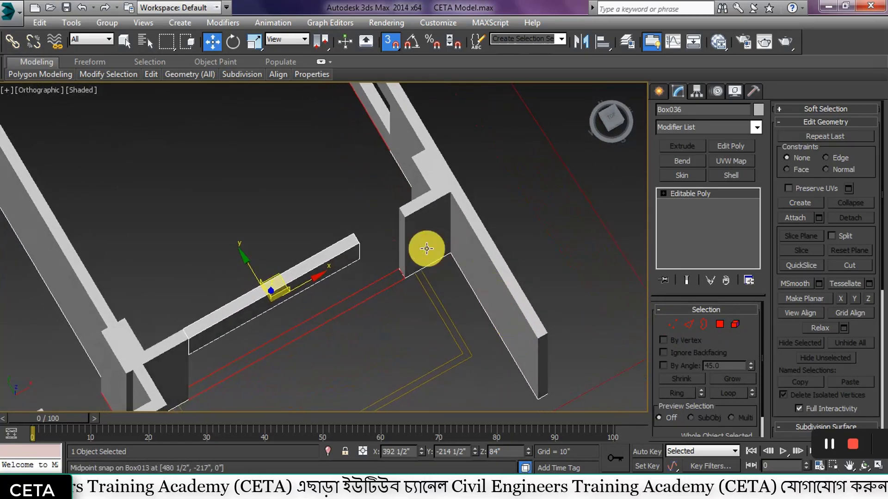
pyautogui.scroll(4, 416, 242)
pyautogui.keyDown('alt'); pyautogui.moveTo(412, 240); pyautogui.dragTo(324, 253, button='middle'); pyautogui.keyUp('alt')
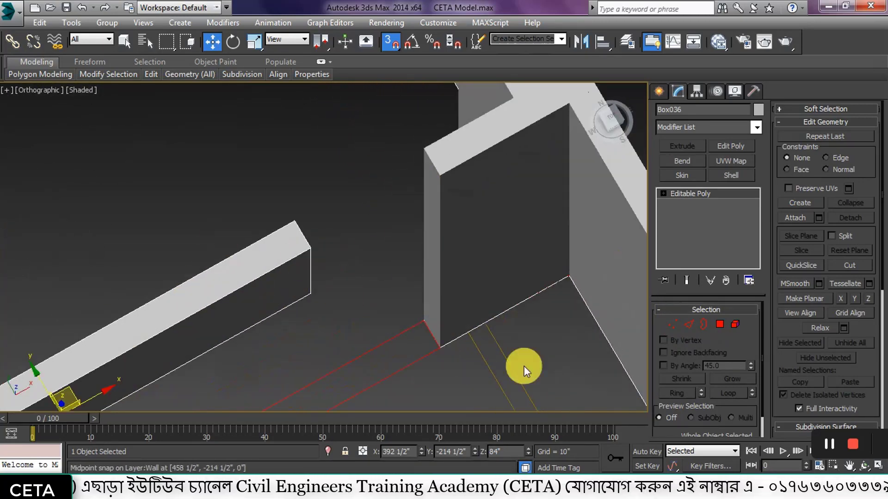
pyautogui.click(674, 324)
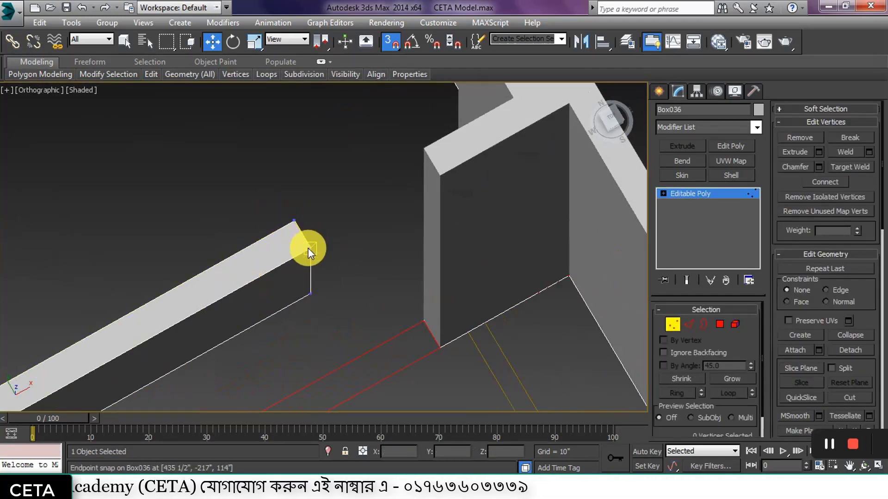
pyautogui.scroll(4, 303, 222)
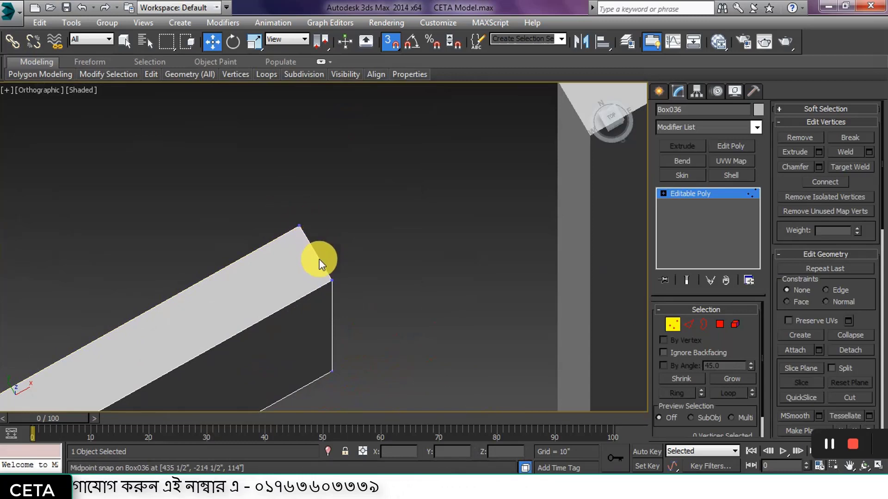
pyautogui.scroll(-3, 324, 273)
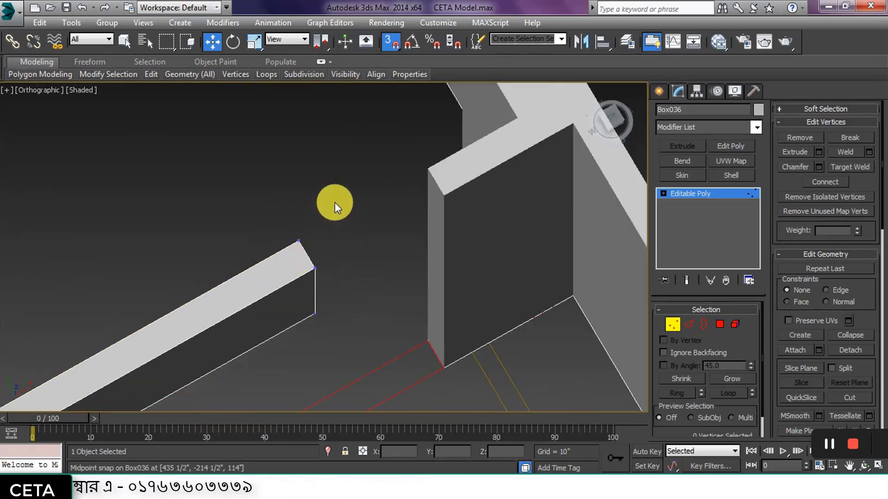
pyautogui.click(316, 268)
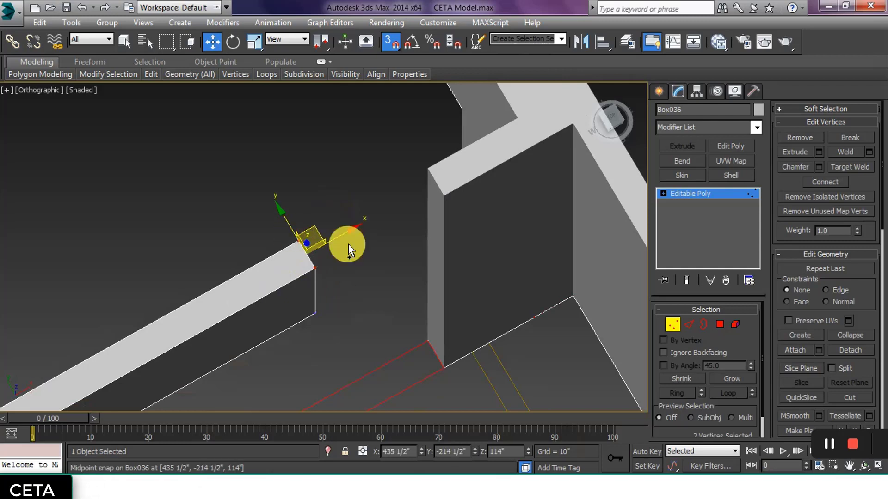
pyautogui.click(347, 253)
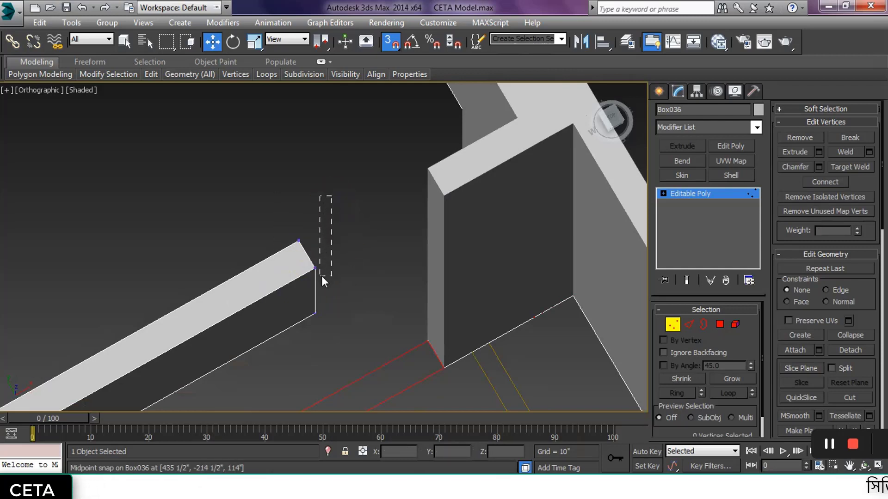
pyautogui.moveTo(290, 335); pyautogui.dragTo(289, 338)
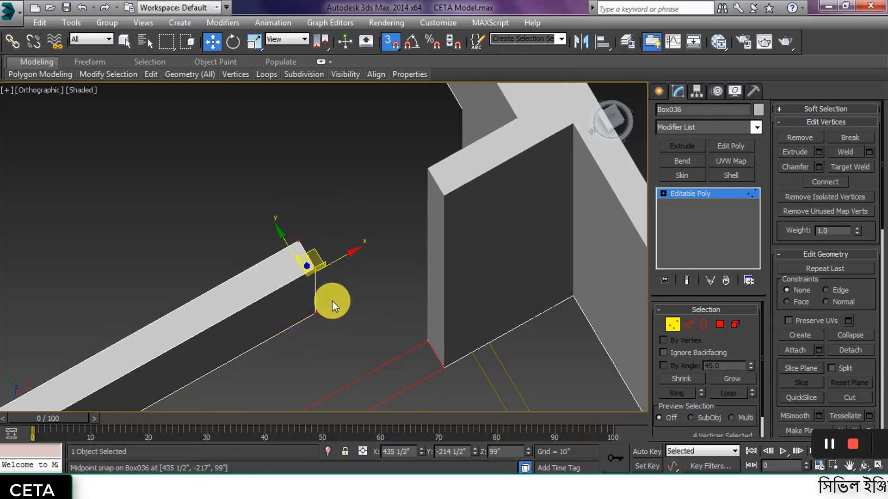
# Turn off snapping and try to stretch the box's end vertices along X to about 459", overlapping the far wall end.
pyautogui.press('s')
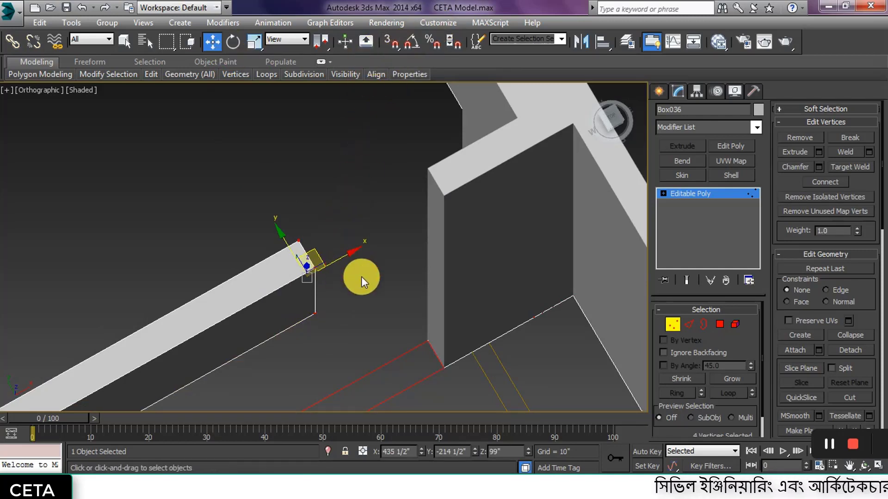
pyautogui.keyDown('alt'); pyautogui.moveTo(362, 278); pyautogui.dragTo(327, 258, button='middle'); pyautogui.keyUp('alt')
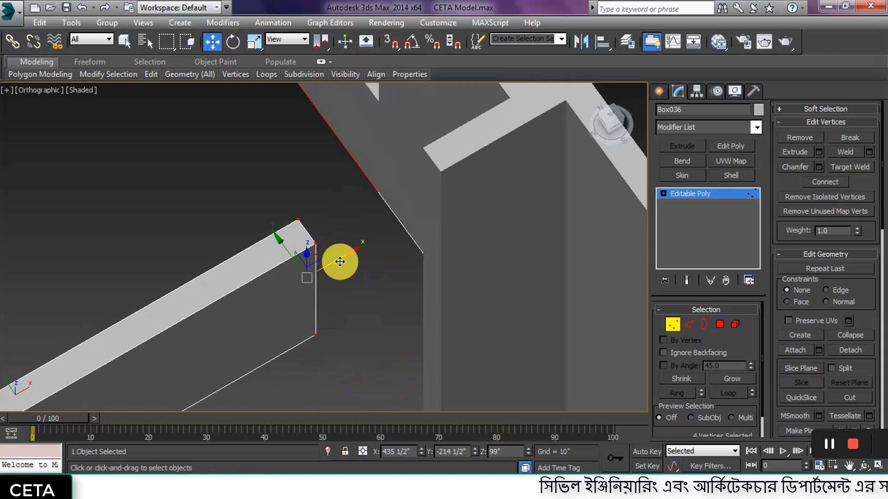
pyautogui.moveTo(338, 261); pyautogui.dragTo(470, 199)
pyautogui.keyDown('alt'); pyautogui.moveTo(469, 242); pyautogui.dragTo(421, 224, button='middle'); pyautogui.keyUp('alt')
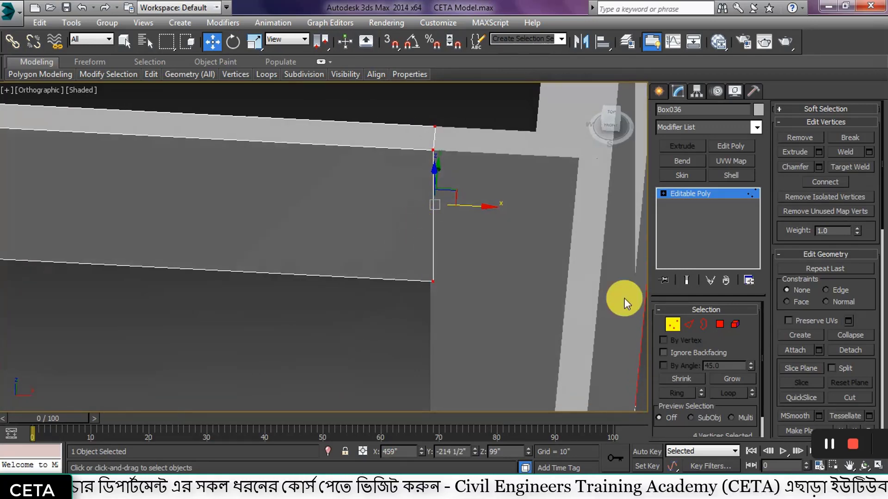
pyautogui.click(673, 326)
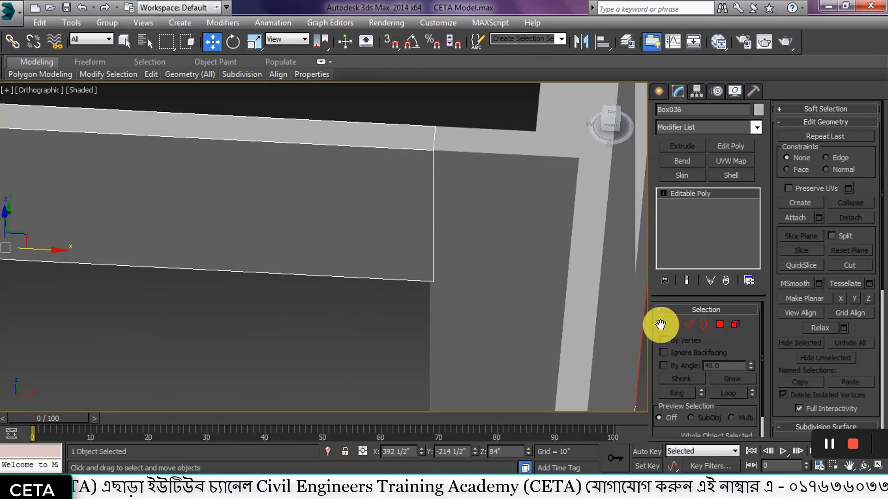
pyautogui.click(317, 319)
pyautogui.scroll(-5, 392, 297)
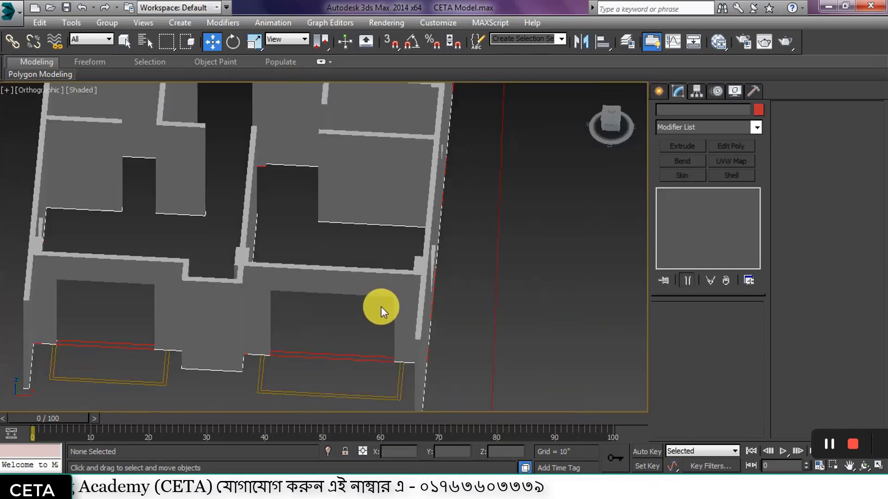
# Undo the vertex stretch and the Editable Poly conversion of the box above the second wide opening.
pyautogui.keyDown('alt'); pyautogui.moveTo(381, 307); pyautogui.dragTo(403, 307, button='middle'); pyautogui.keyUp('alt')
pyautogui.scroll(5, 313, 282)
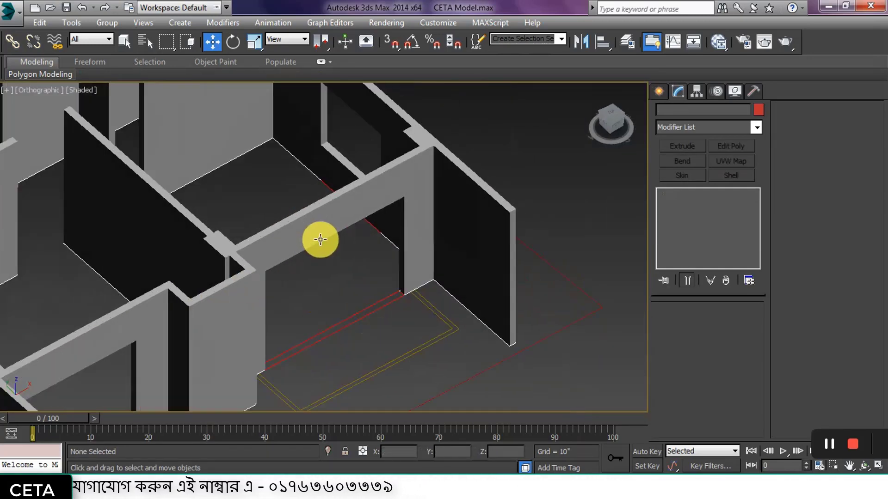
pyautogui.click(320, 239)
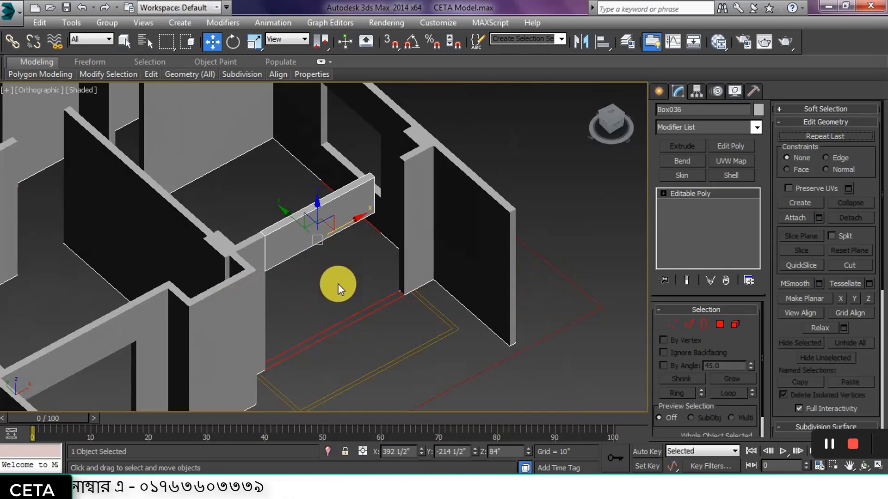
pyautogui.hotkey('ctrl', 'z')
pyautogui.hotkey('ctrl', 'z')
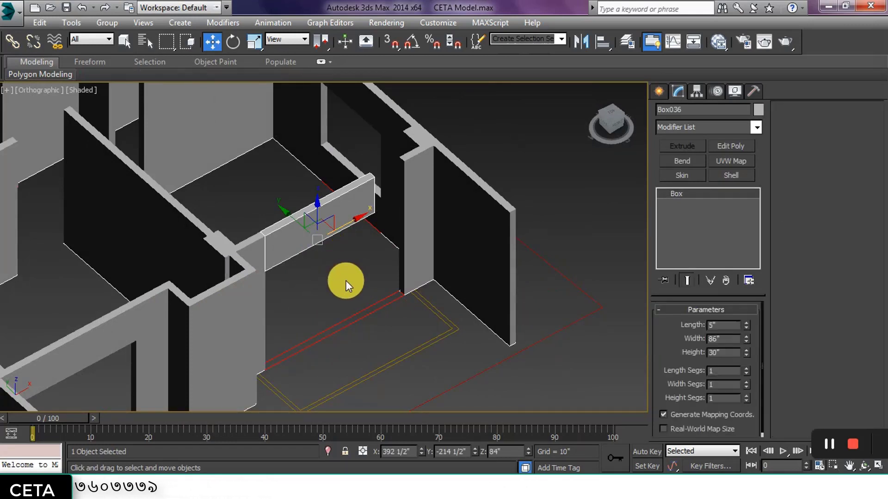
# Convert the unstretched box above the second wide opening to an Editable Poly again.
pyautogui.click(348, 283)
pyautogui.click(306, 225)
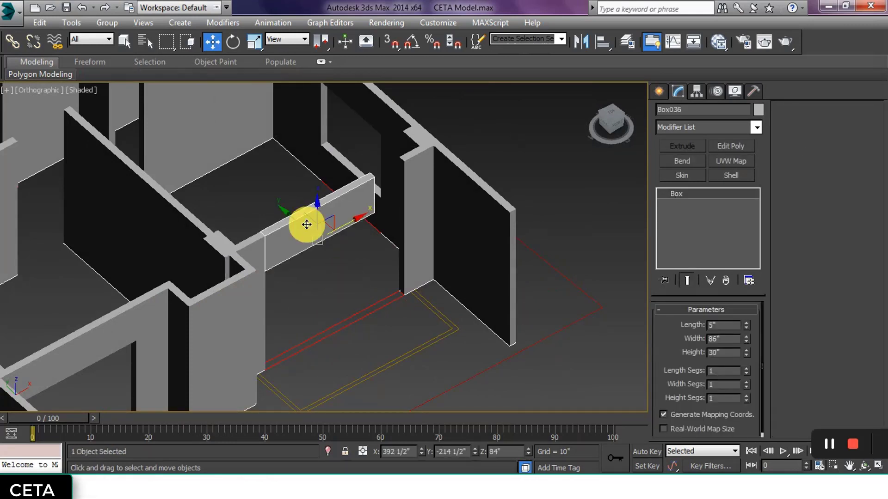
pyautogui.rightClick(307, 225)
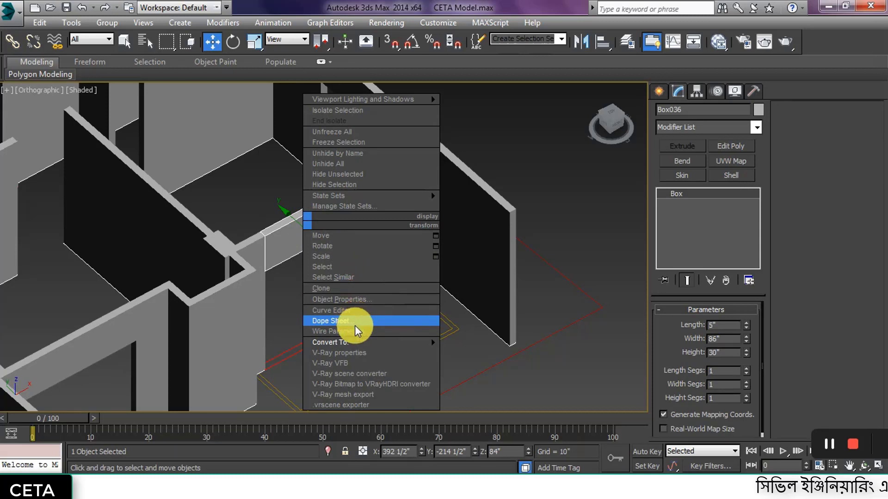
pyautogui.moveTo(376, 343)
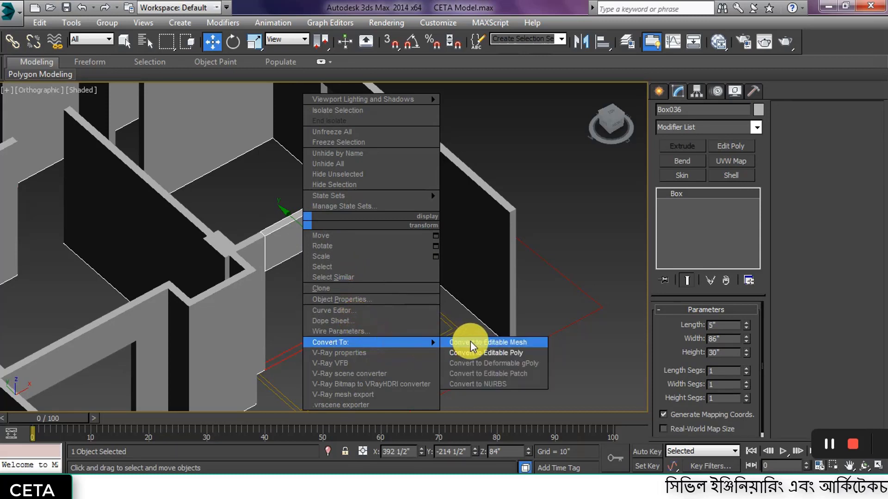
pyautogui.click(497, 354)
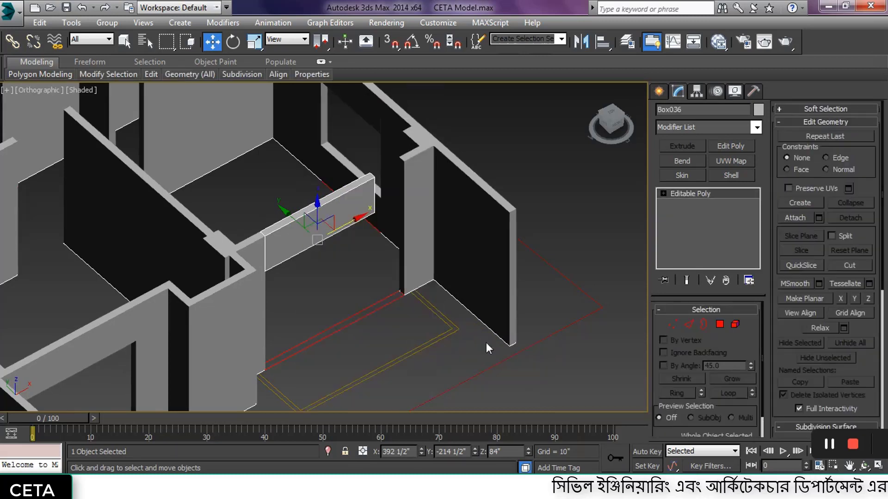
# Enter vertex editing and select all four vertices at the box's free end facing the gap.
pyautogui.click(673, 326)
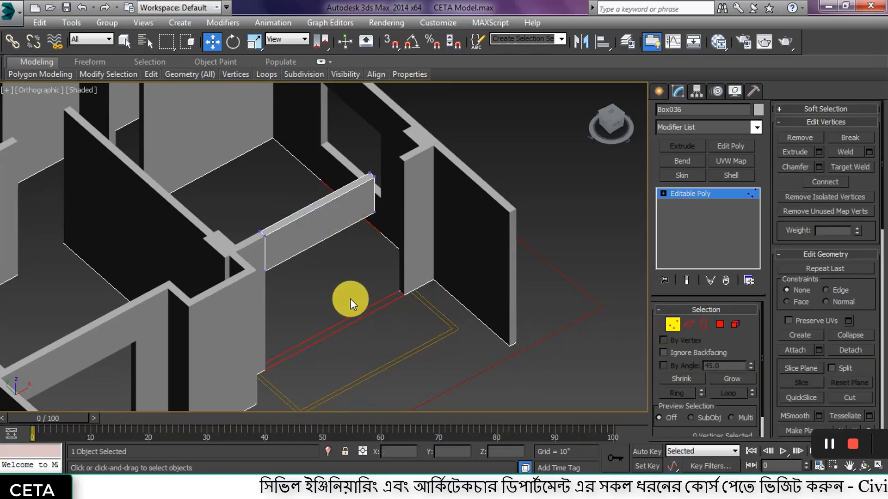
pyautogui.keyDown('alt'); pyautogui.moveTo(352, 299); pyautogui.dragTo(259, 306, button='middle'); pyautogui.keyUp('alt')
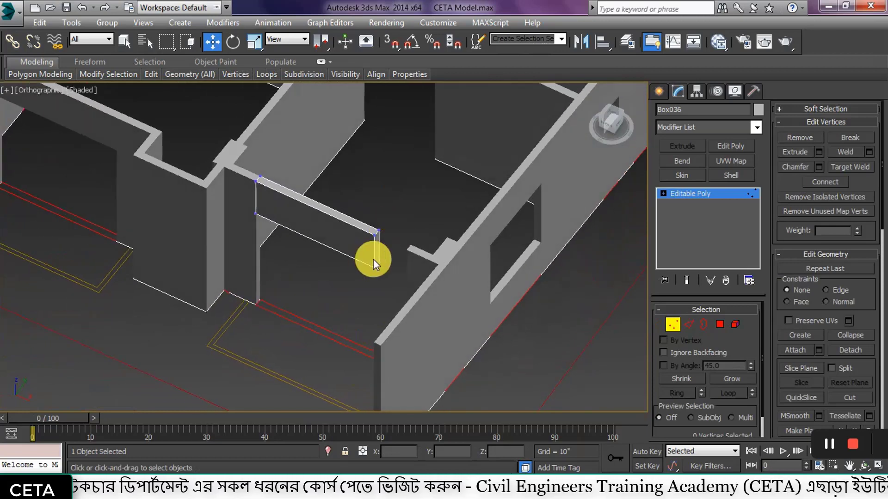
pyautogui.scroll(-2, 373, 259)
pyautogui.scroll(6, 381, 278)
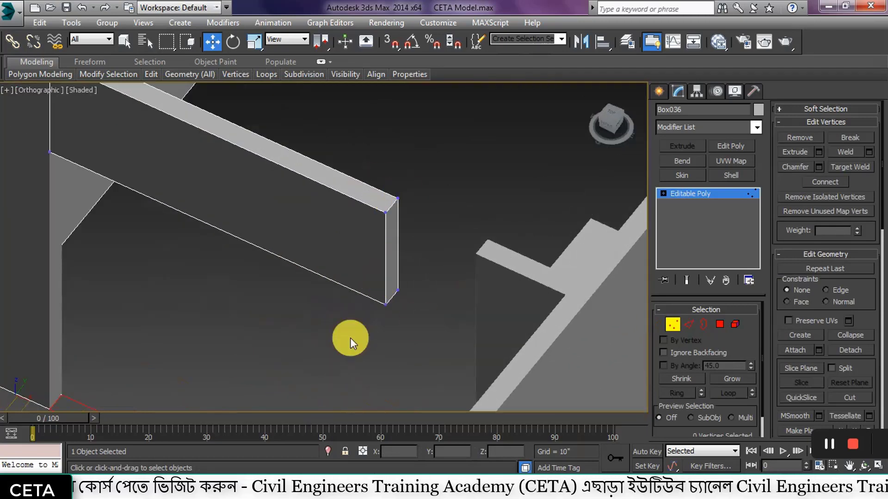
pyautogui.moveTo(404, 206); pyautogui.dragTo(375, 336)
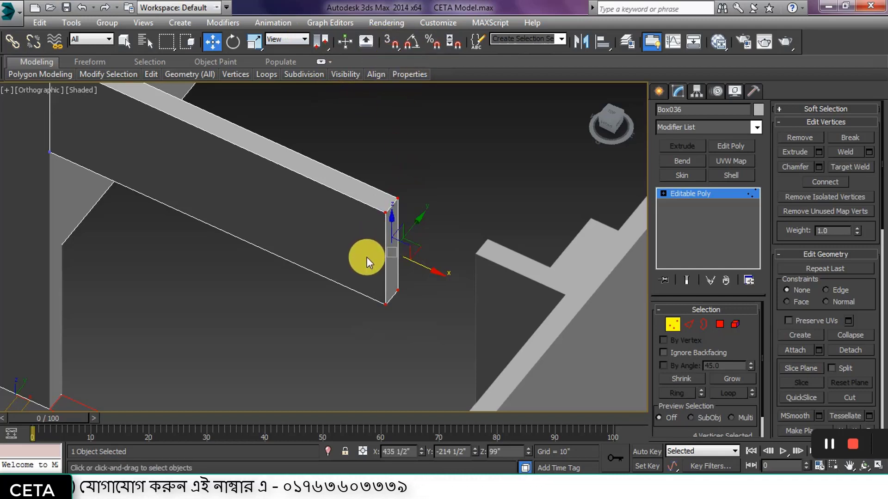
# Move the selected end vertices along X to about 459" to meet the far wall end, and leave vertex editing.
pyautogui.keyDown('alt'); pyautogui.moveTo(274, 304); pyautogui.dragTo(361, 277, button='middle'); pyautogui.keyUp('alt')
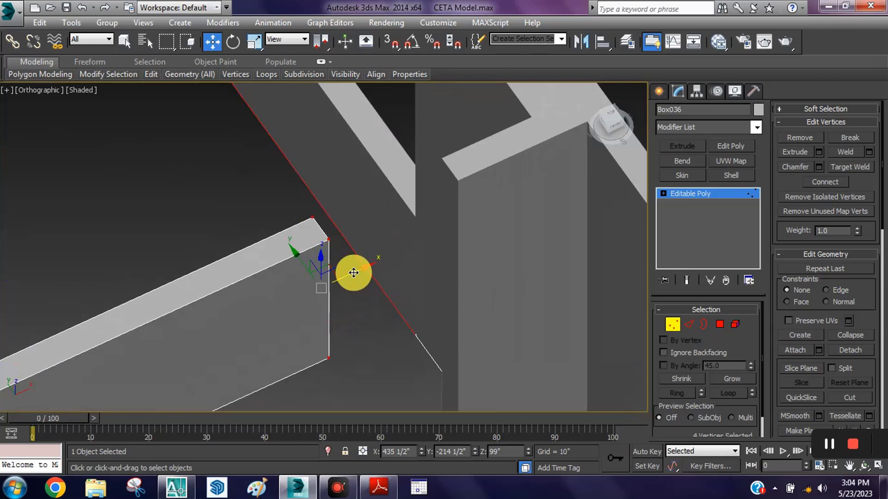
pyautogui.moveTo(353, 273); pyautogui.dragTo(502, 238)
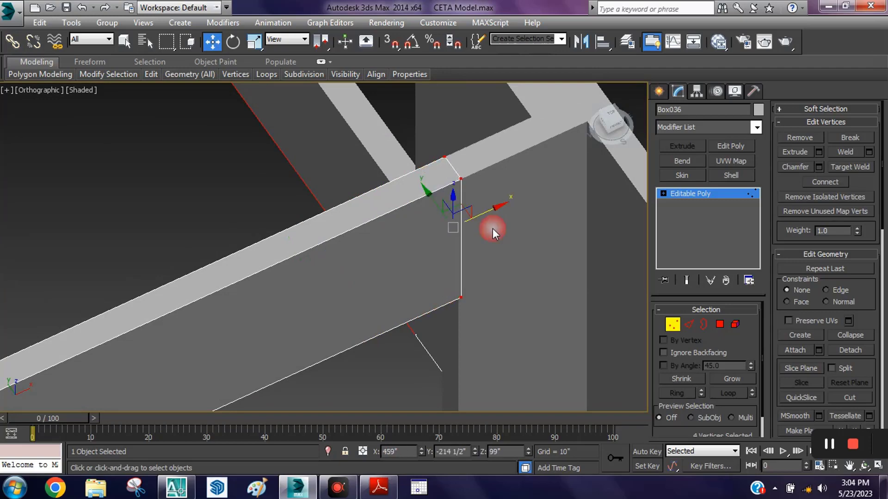
pyautogui.click(676, 325)
pyautogui.click(363, 298)
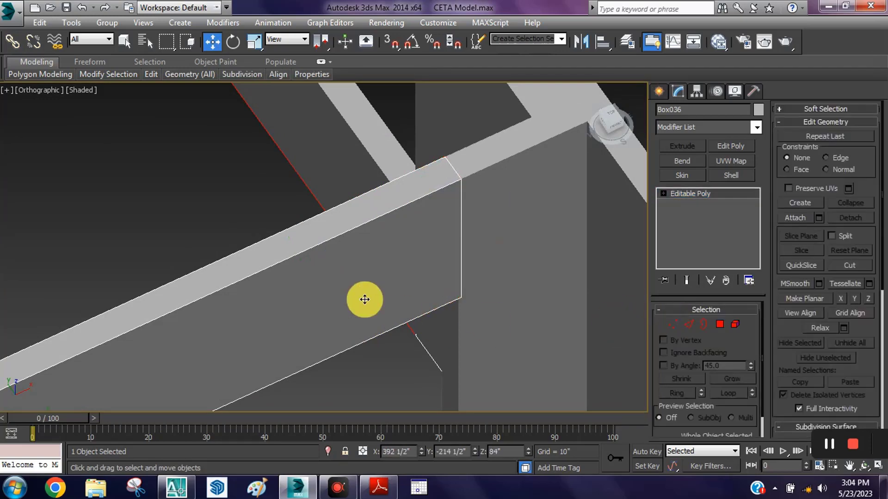
# Deselect the box, save the scene and look over the finished walls around both wide openings.
pyautogui.click(138, 223)
pyautogui.scroll(-6, 311, 224)
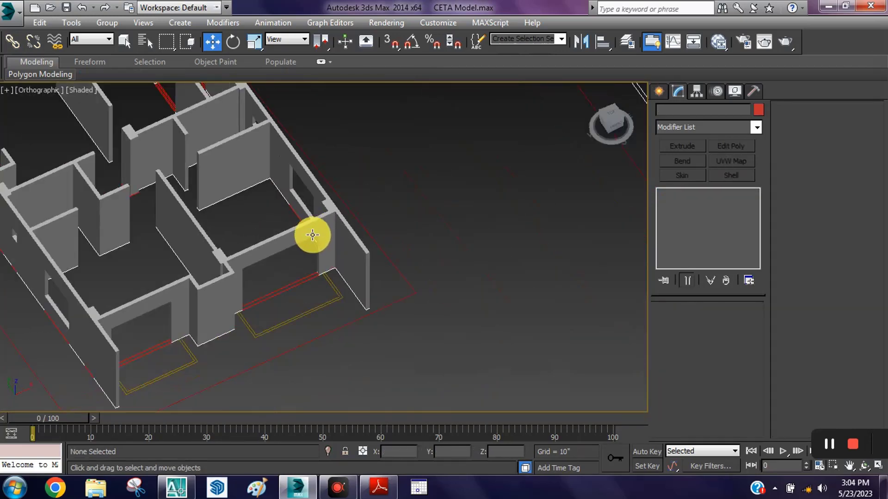
pyautogui.scroll(-2, 414, 206)
pyautogui.moveTo(417, 246)
pyautogui.keyDown('alt'); pyautogui.mouseDown(button='middle')
pyautogui.moveTo(376, 247)
pyautogui.moveTo(333, 198)
pyautogui.moveTo(411, 231)
pyautogui.mouseUp(button='middle'); pyautogui.keyUp('alt')
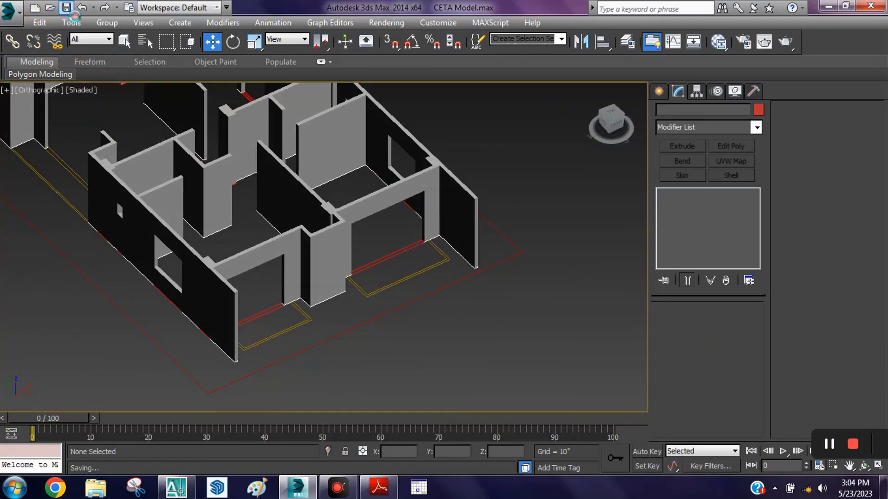
pyautogui.moveTo(332, 322); pyautogui.dragTo(431, 352, button='middle')
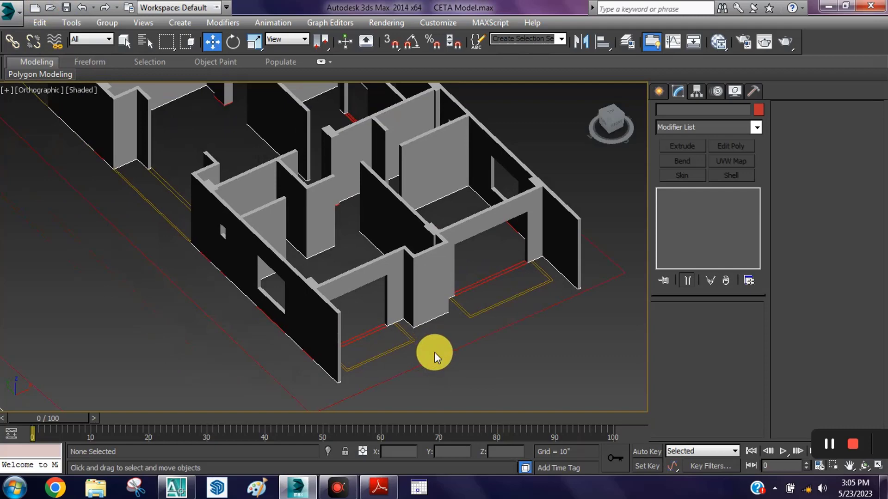
pyautogui.keyDown('alt'); pyautogui.moveTo(377, 360); pyautogui.dragTo(409, 370, button='middle'); pyautogui.keyUp('alt')
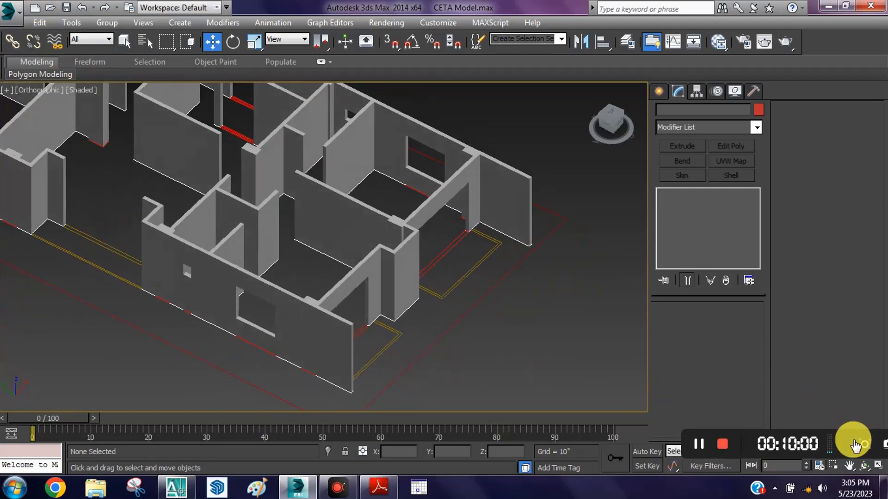